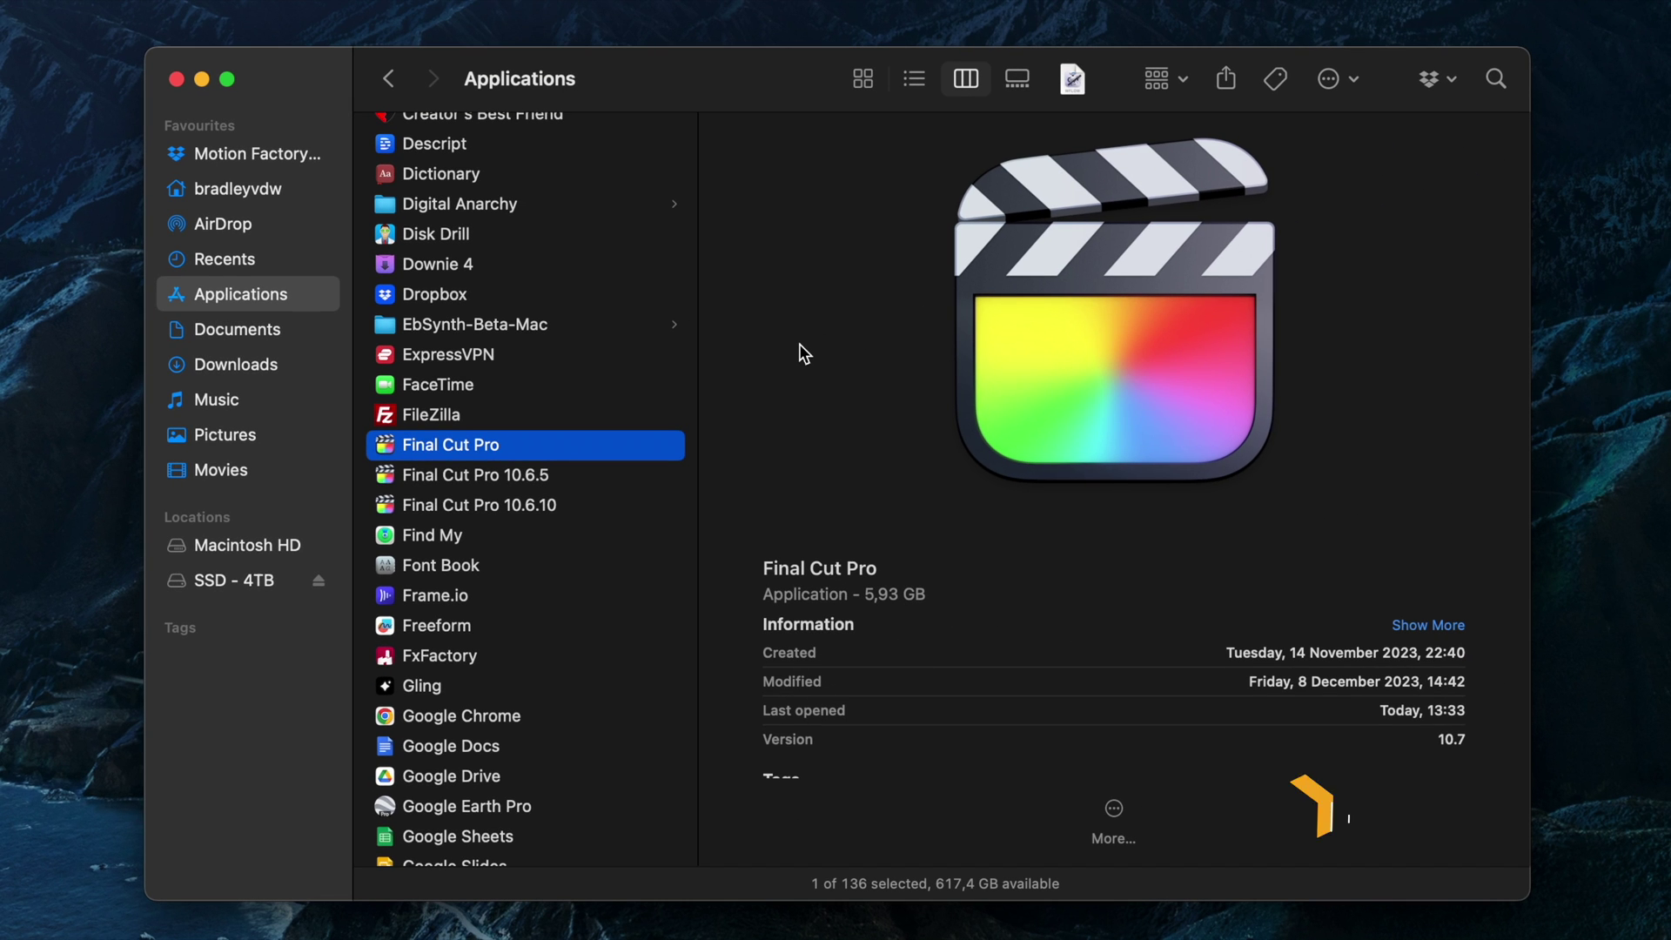
pyautogui.click(610, 474)
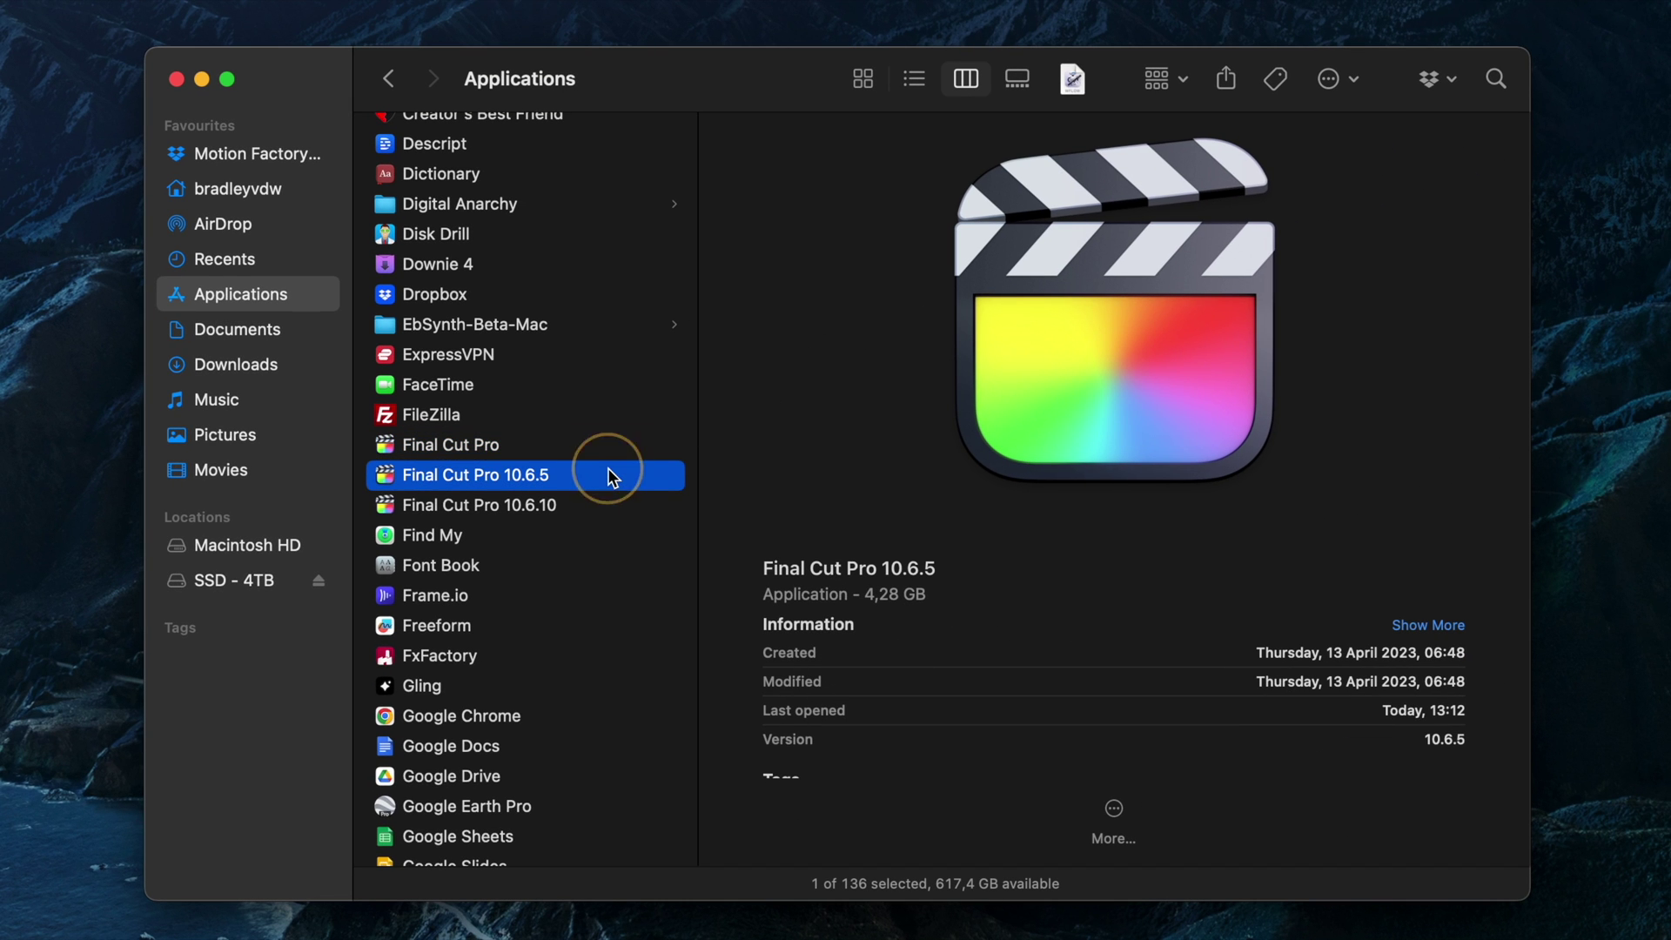
pyautogui.click(605, 512)
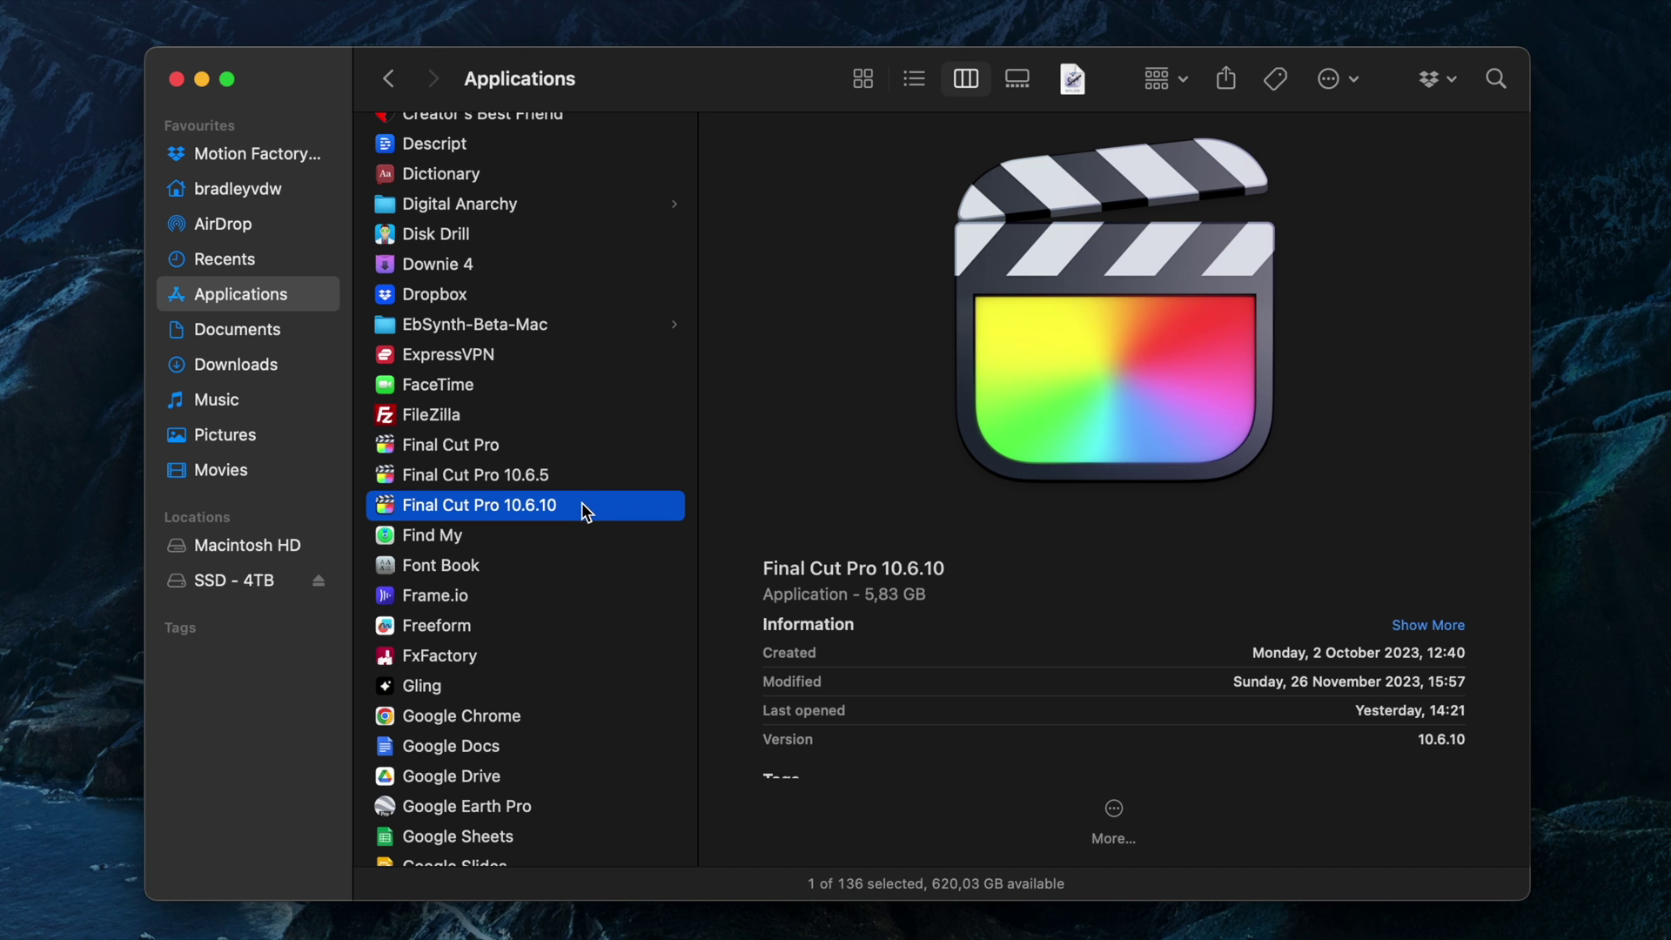
pyautogui.click(574, 481)
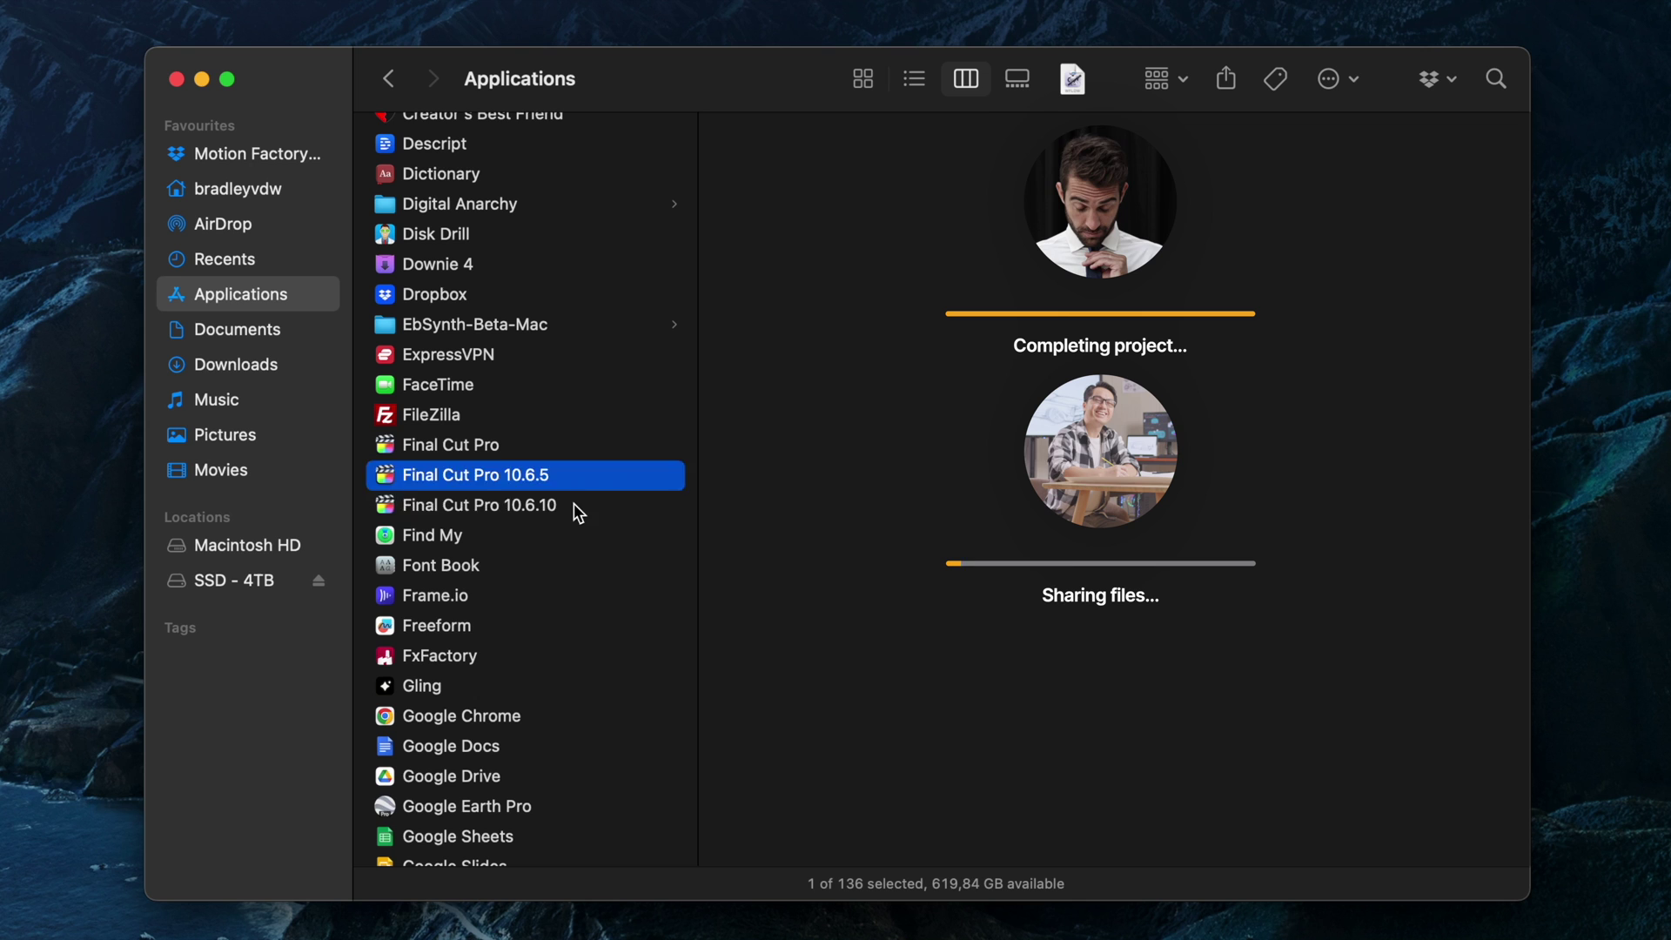
pyautogui.click(574, 505)
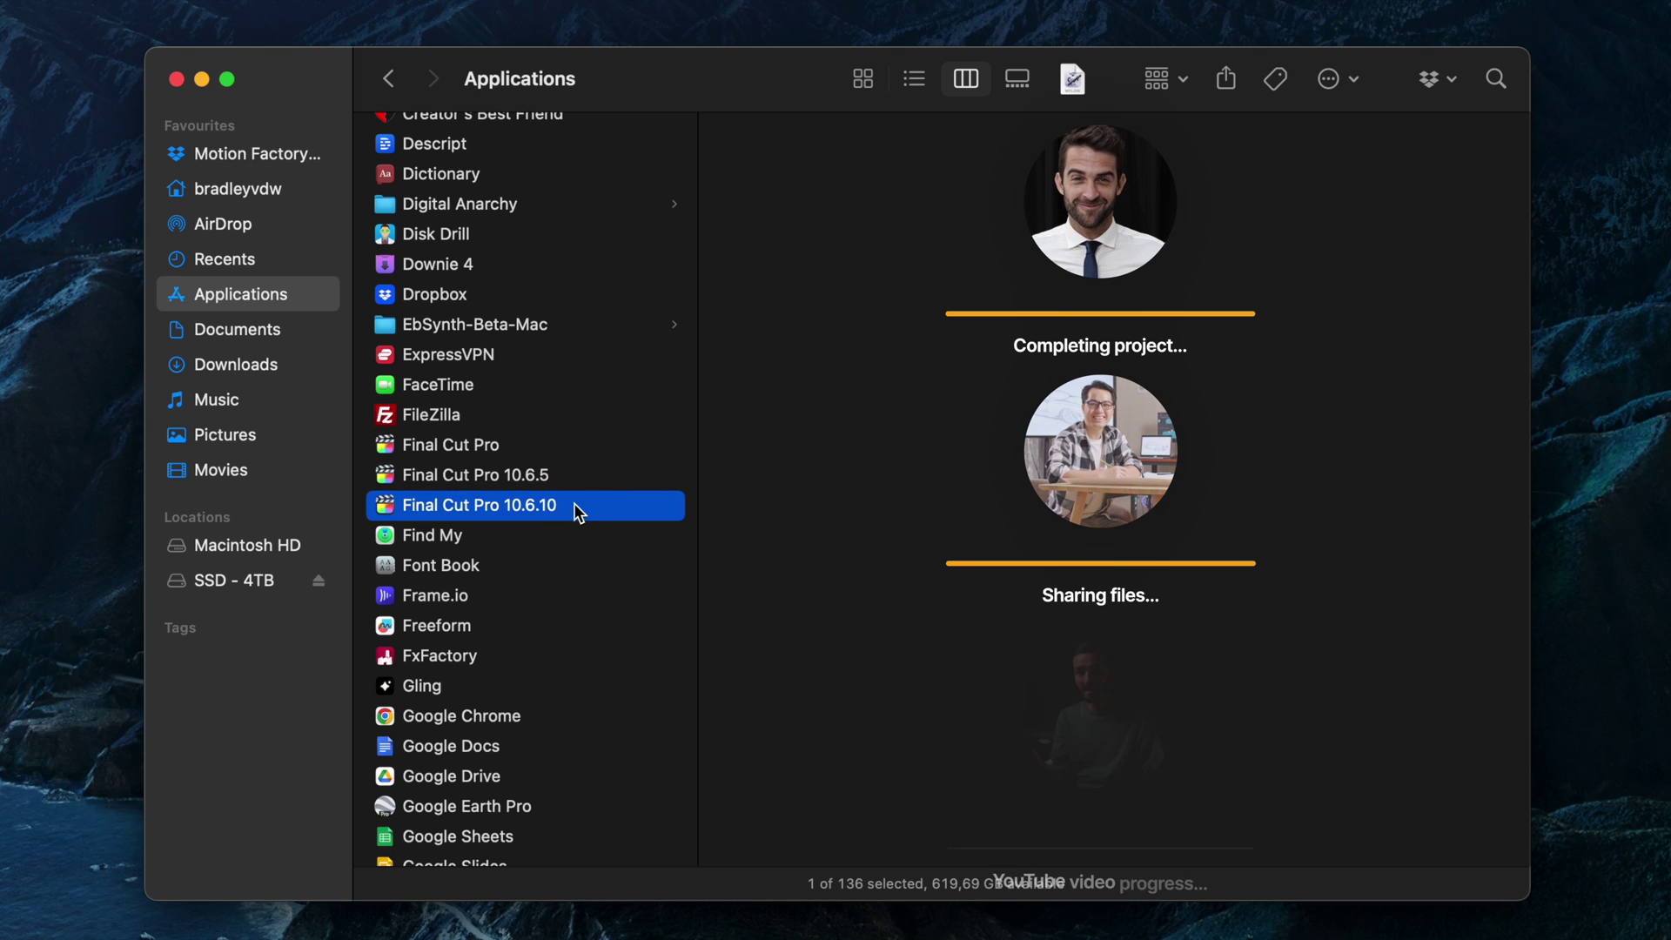
pyautogui.click(538, 448)
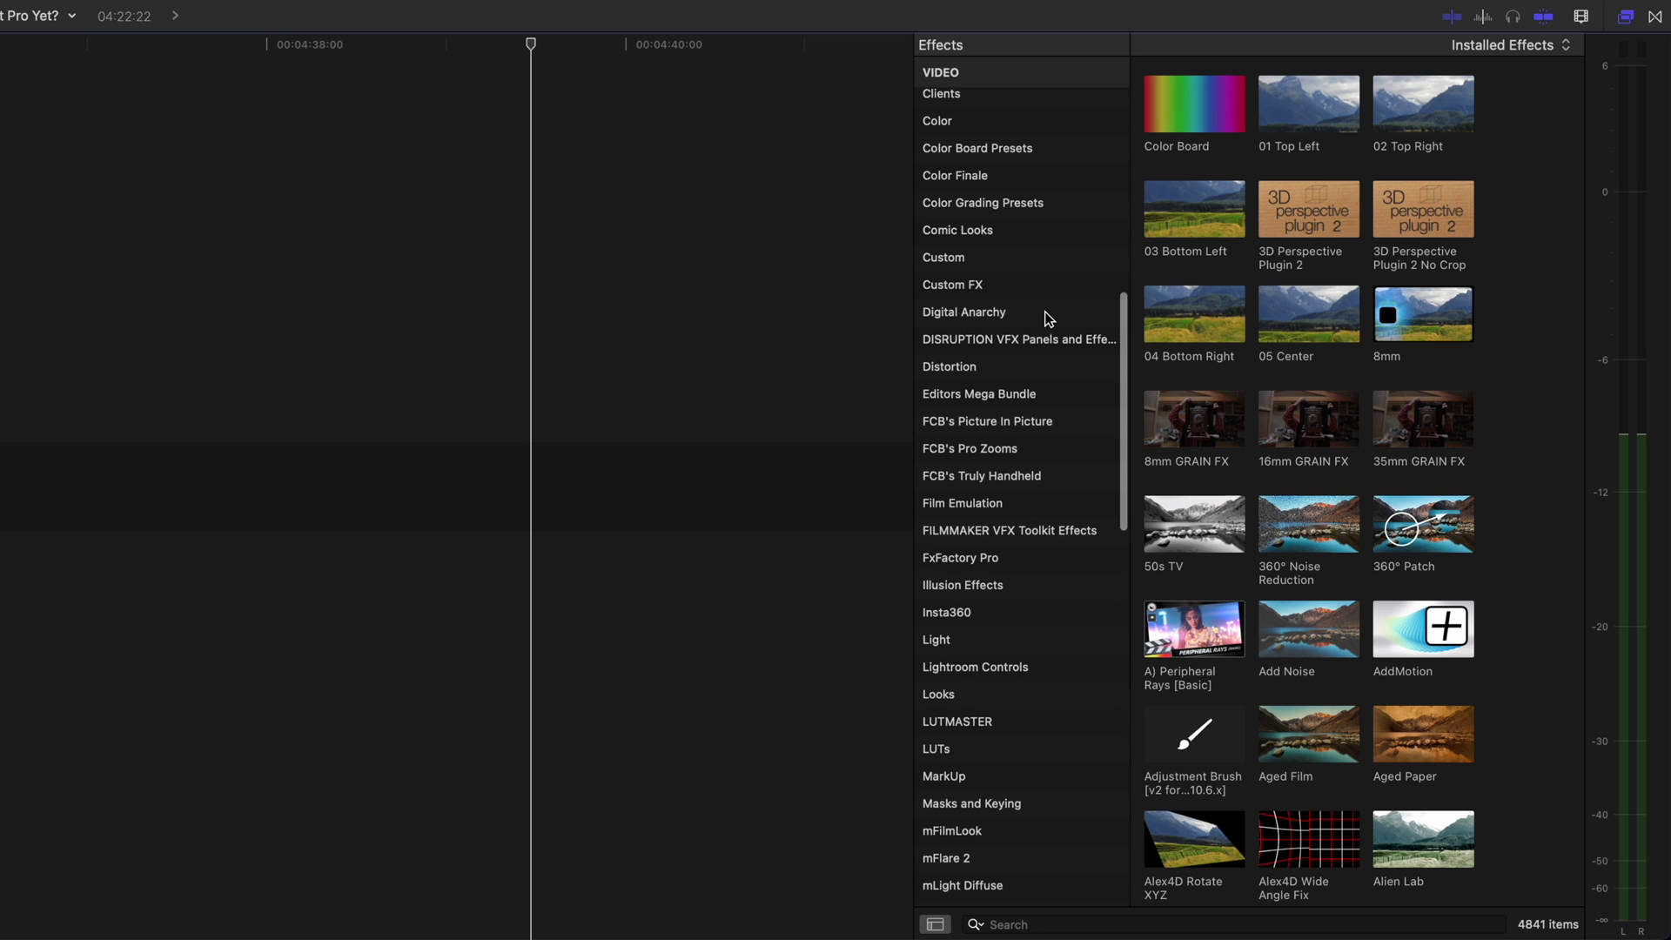
# Scroll through the installed categories in the Effects browser
pyautogui.scroll(-10, 1047, 319)
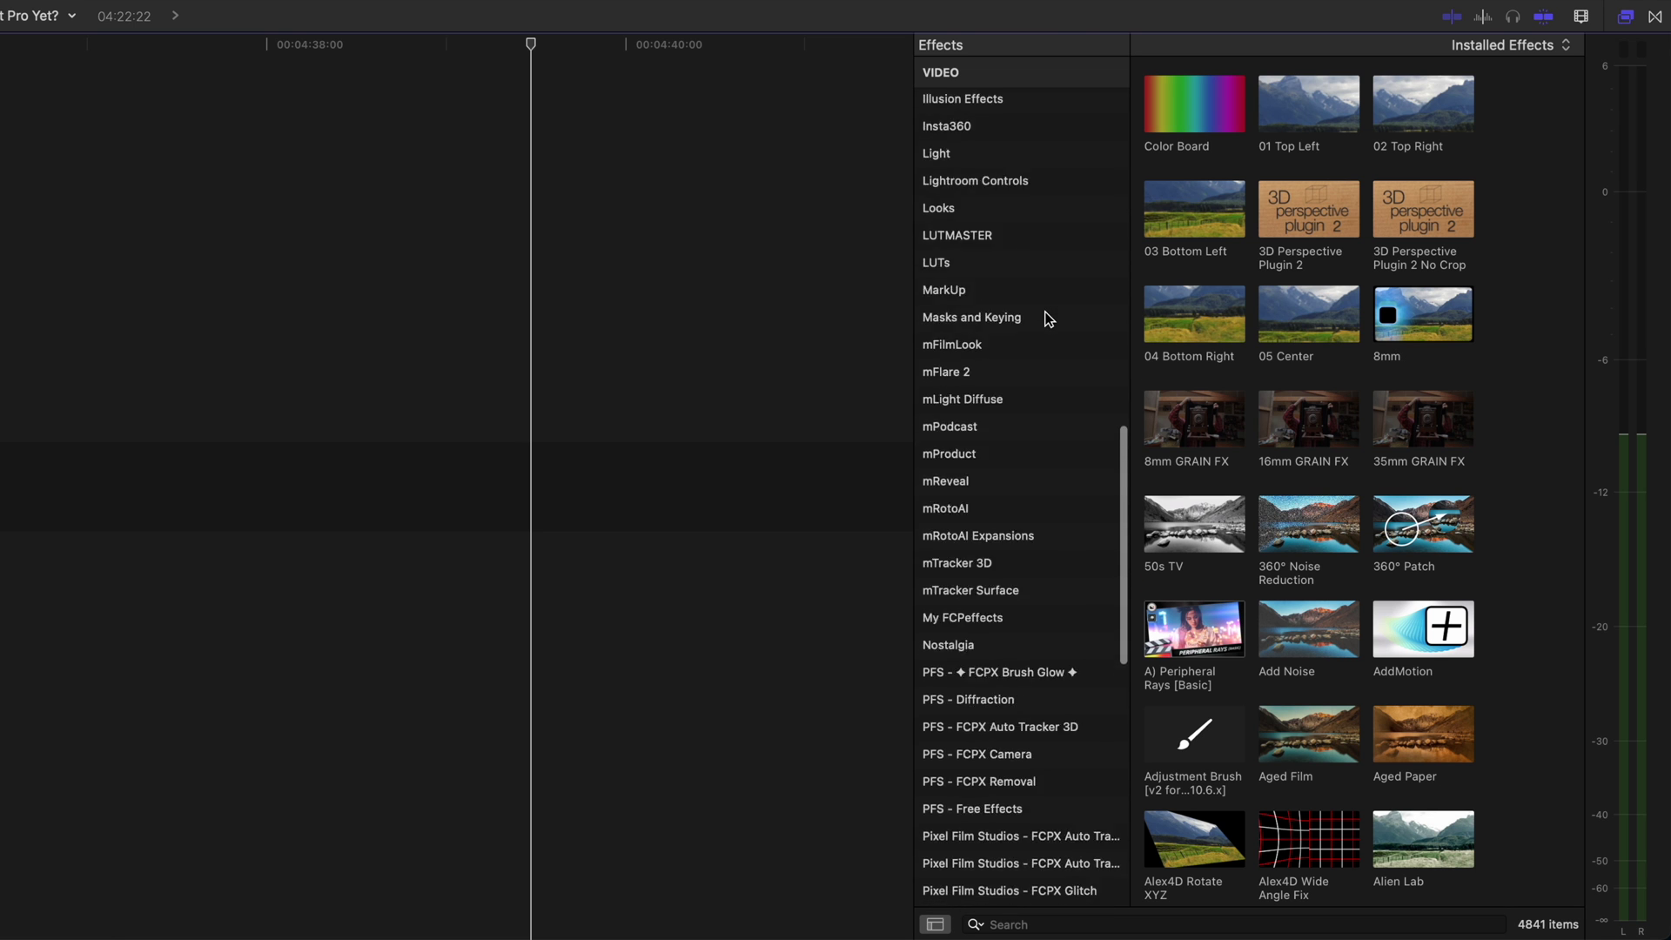
pyautogui.scroll(-15, 1049, 320)
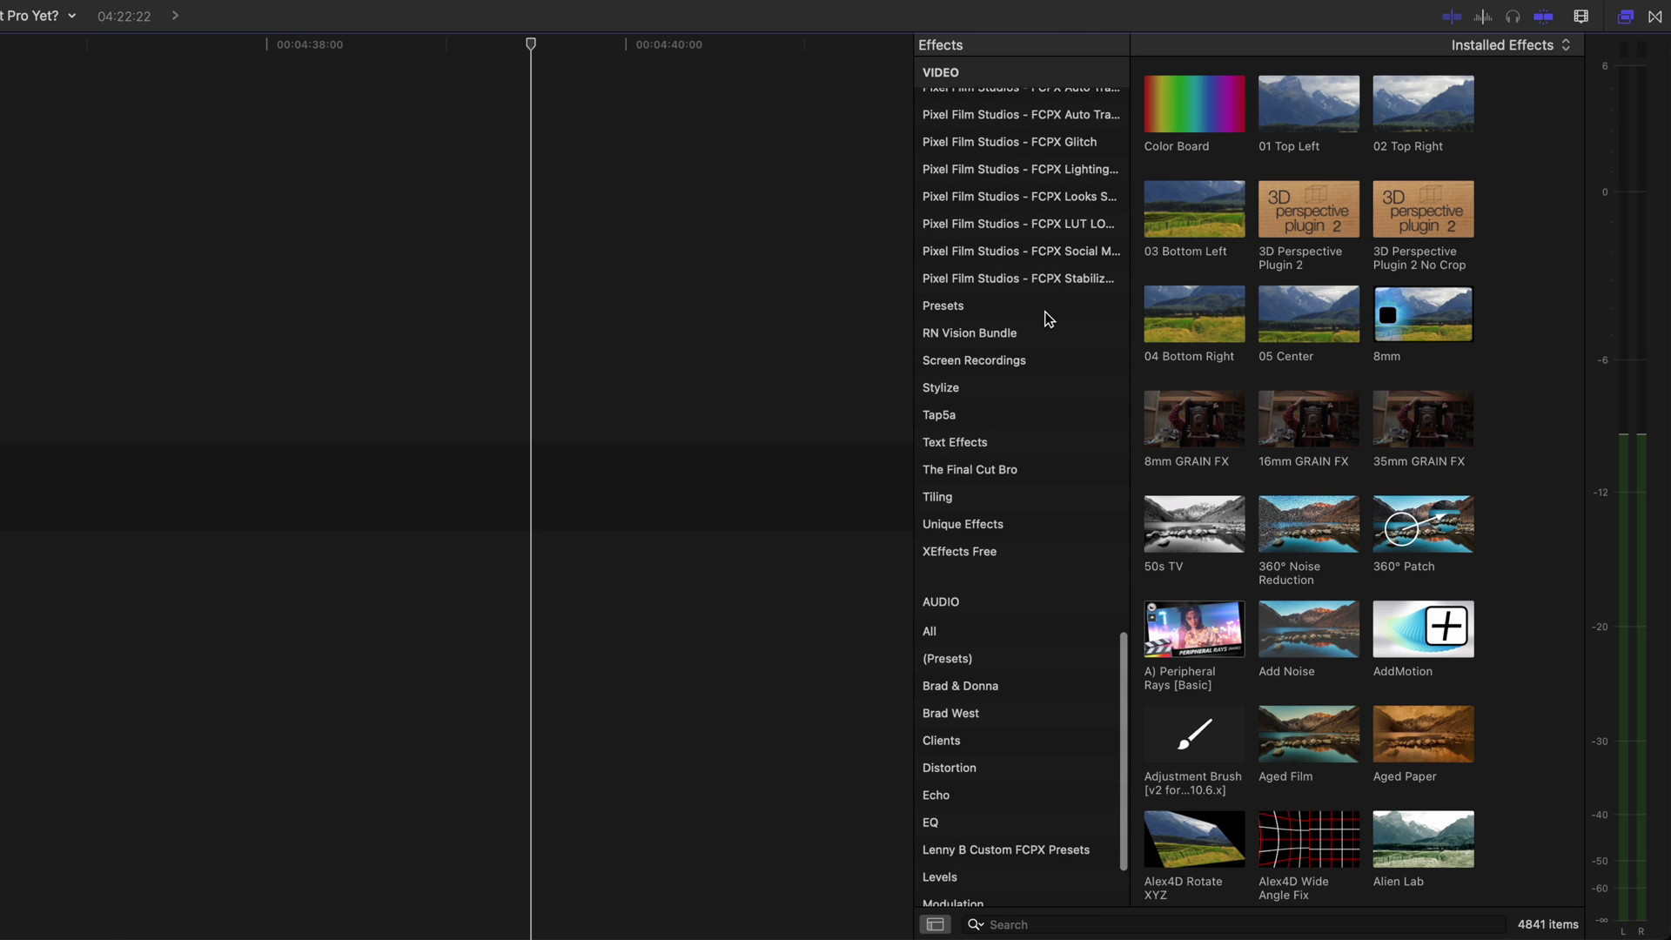
pyautogui.scroll(-3, 1049, 320)
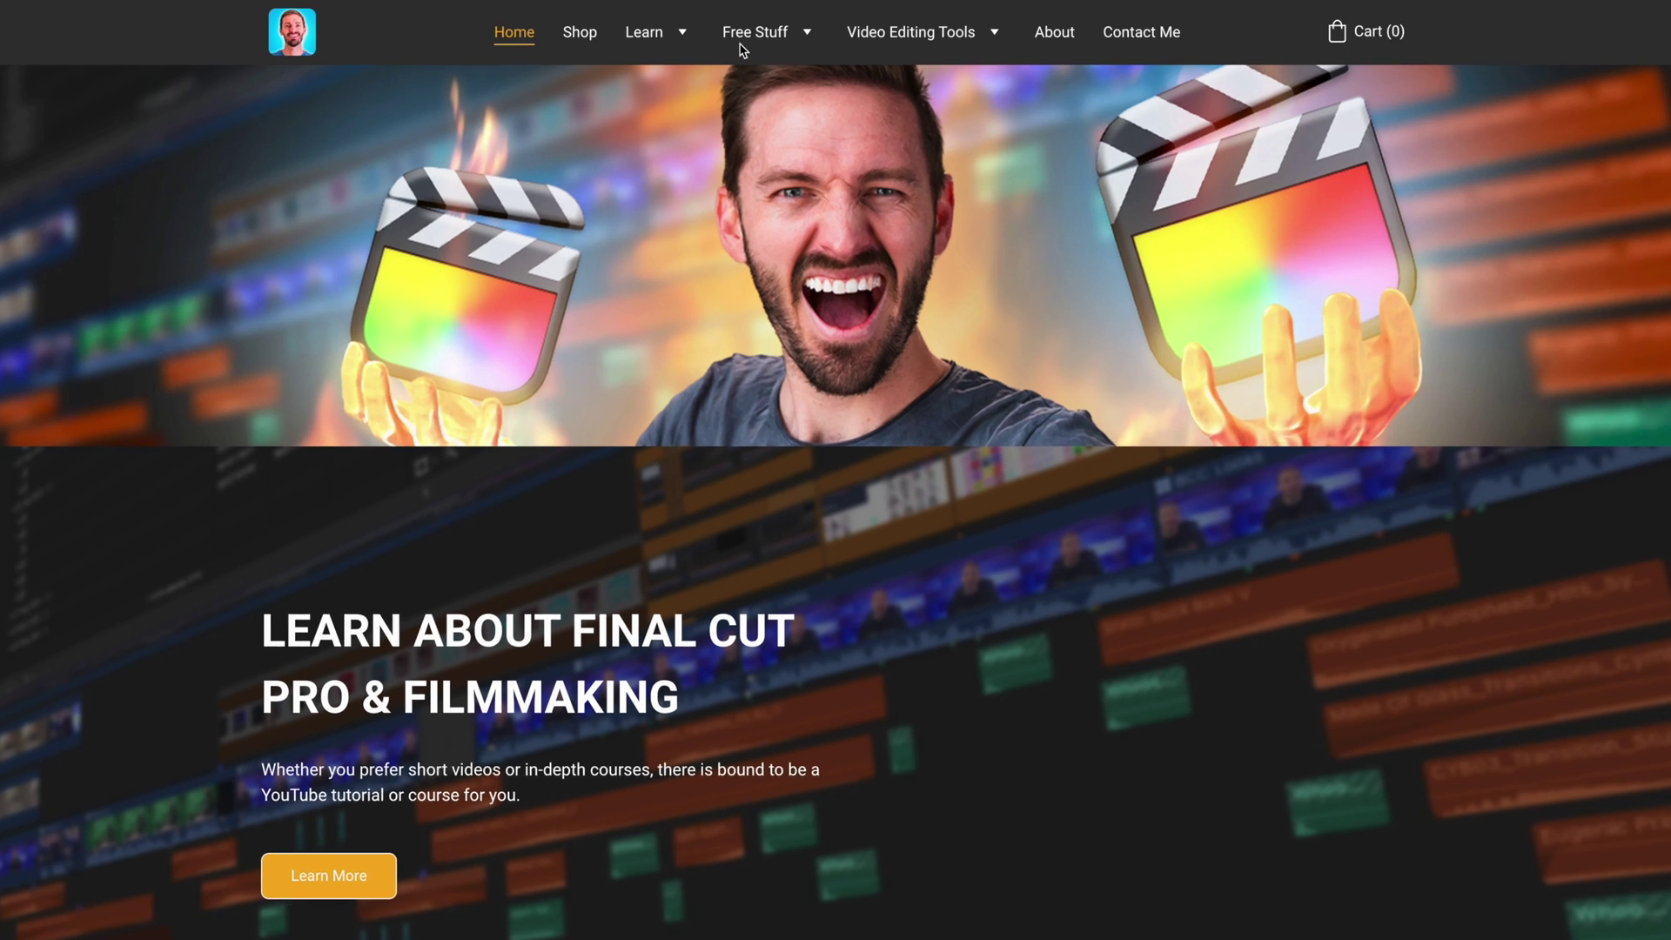
# Open the website's Free Stuff > Free FCP Plugins page and scroll through it
pyautogui.moveTo(743, 42)
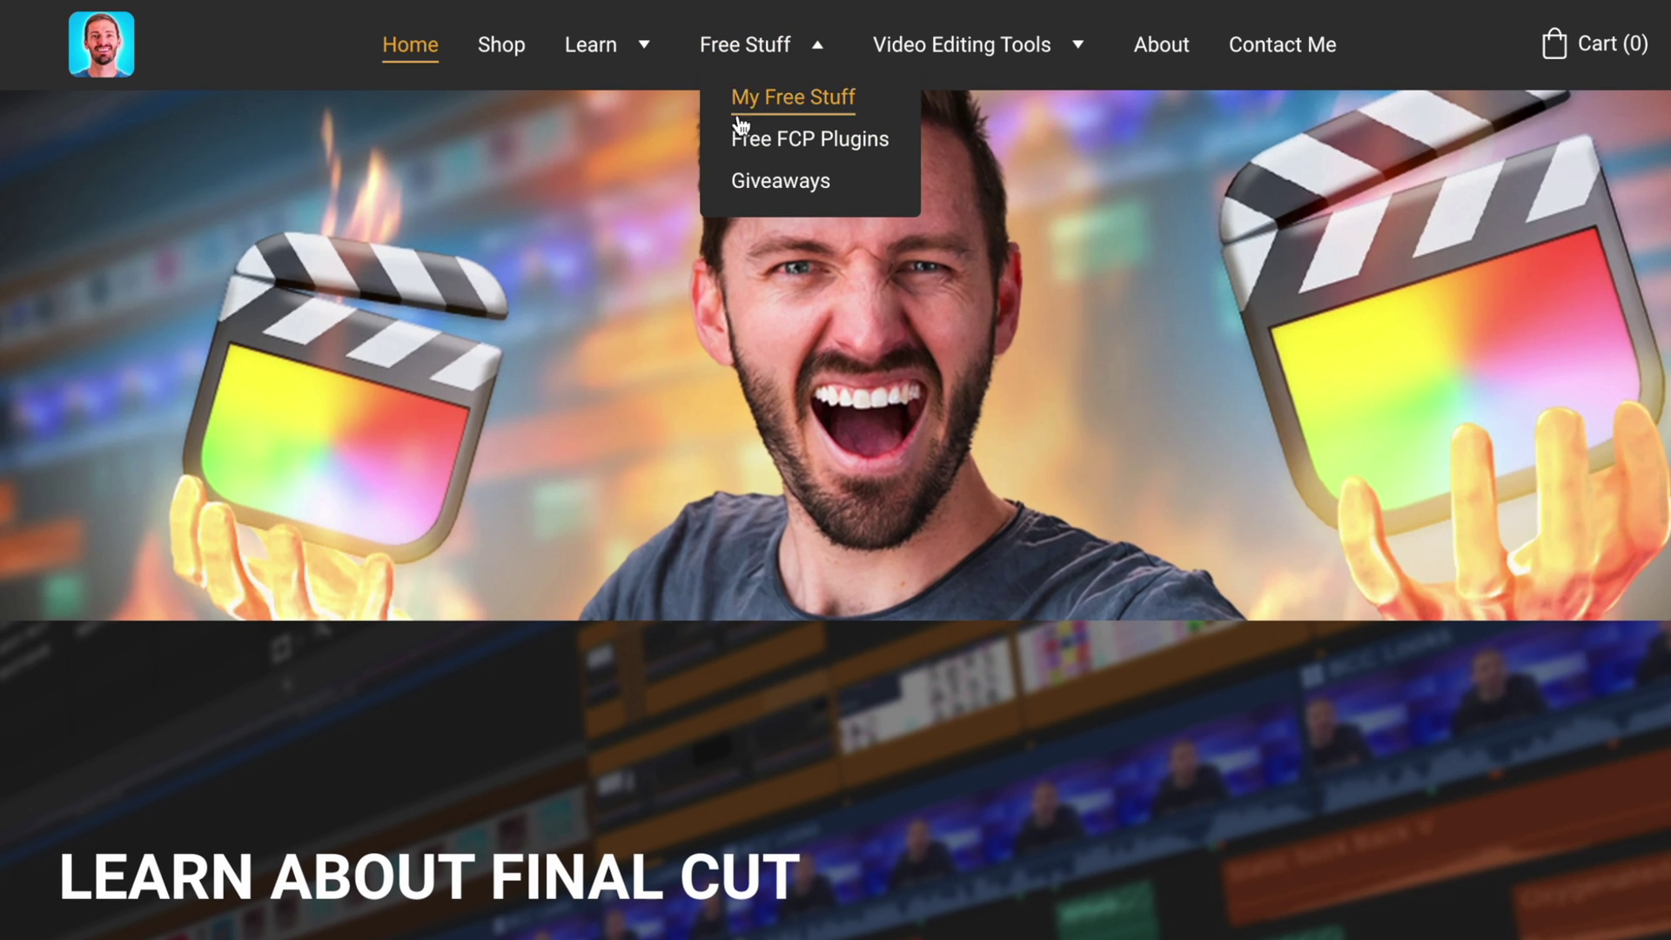
pyautogui.click(873, 146)
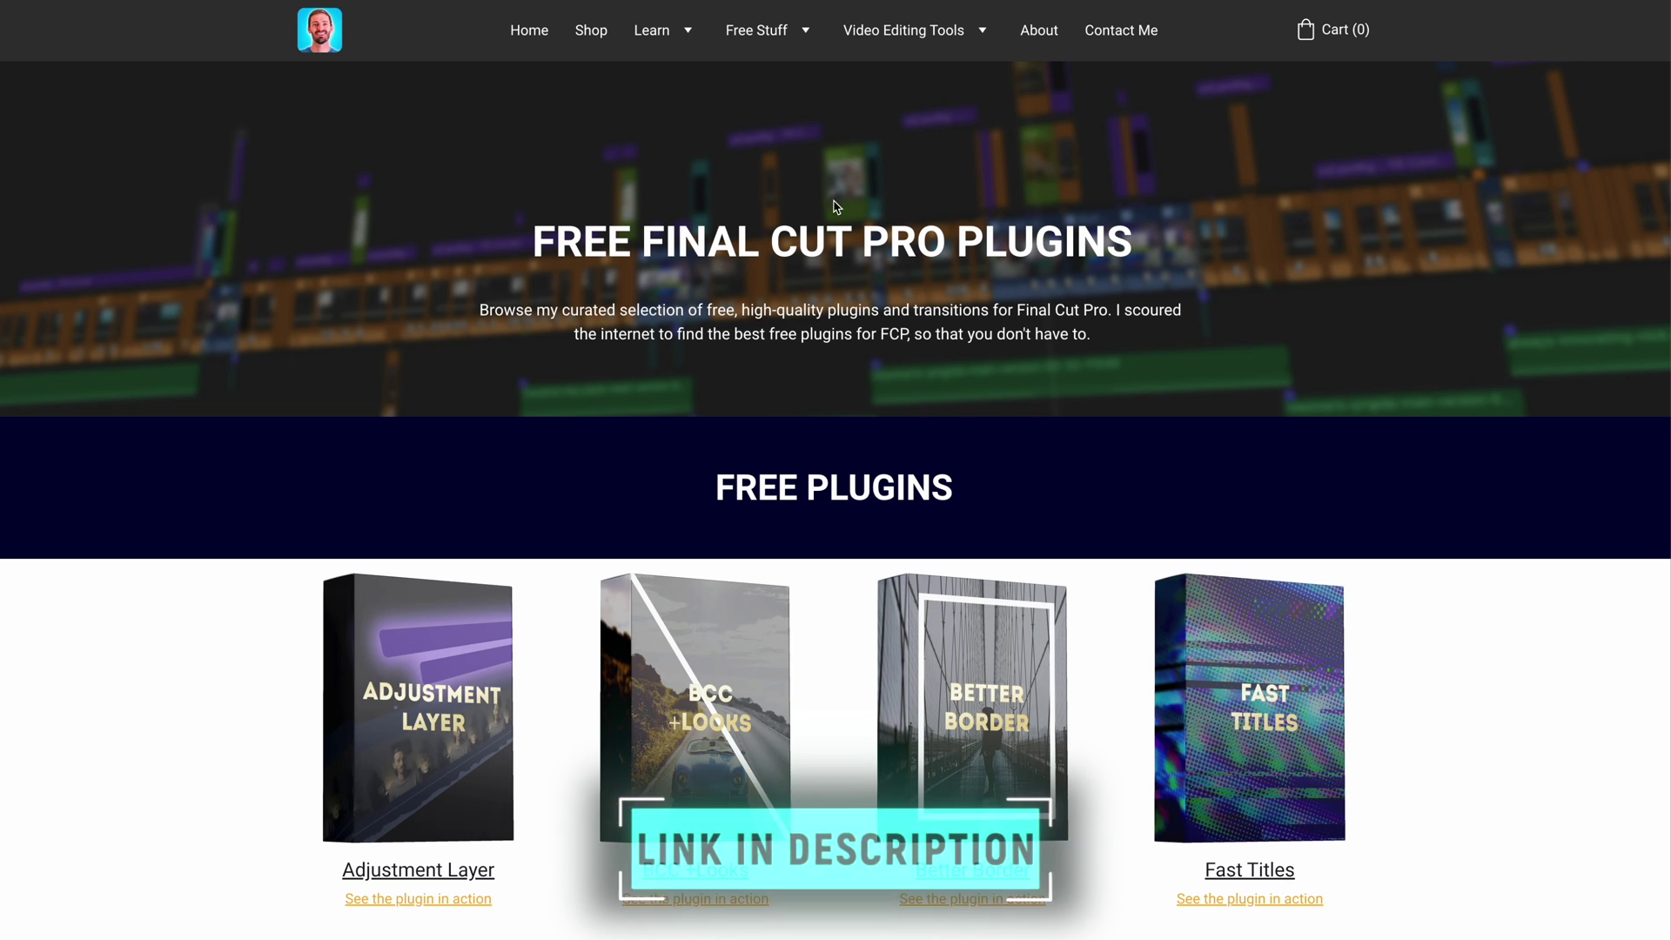
pyautogui.scroll(-5, 884, 411)
pyautogui.scroll(-10, 883, 411)
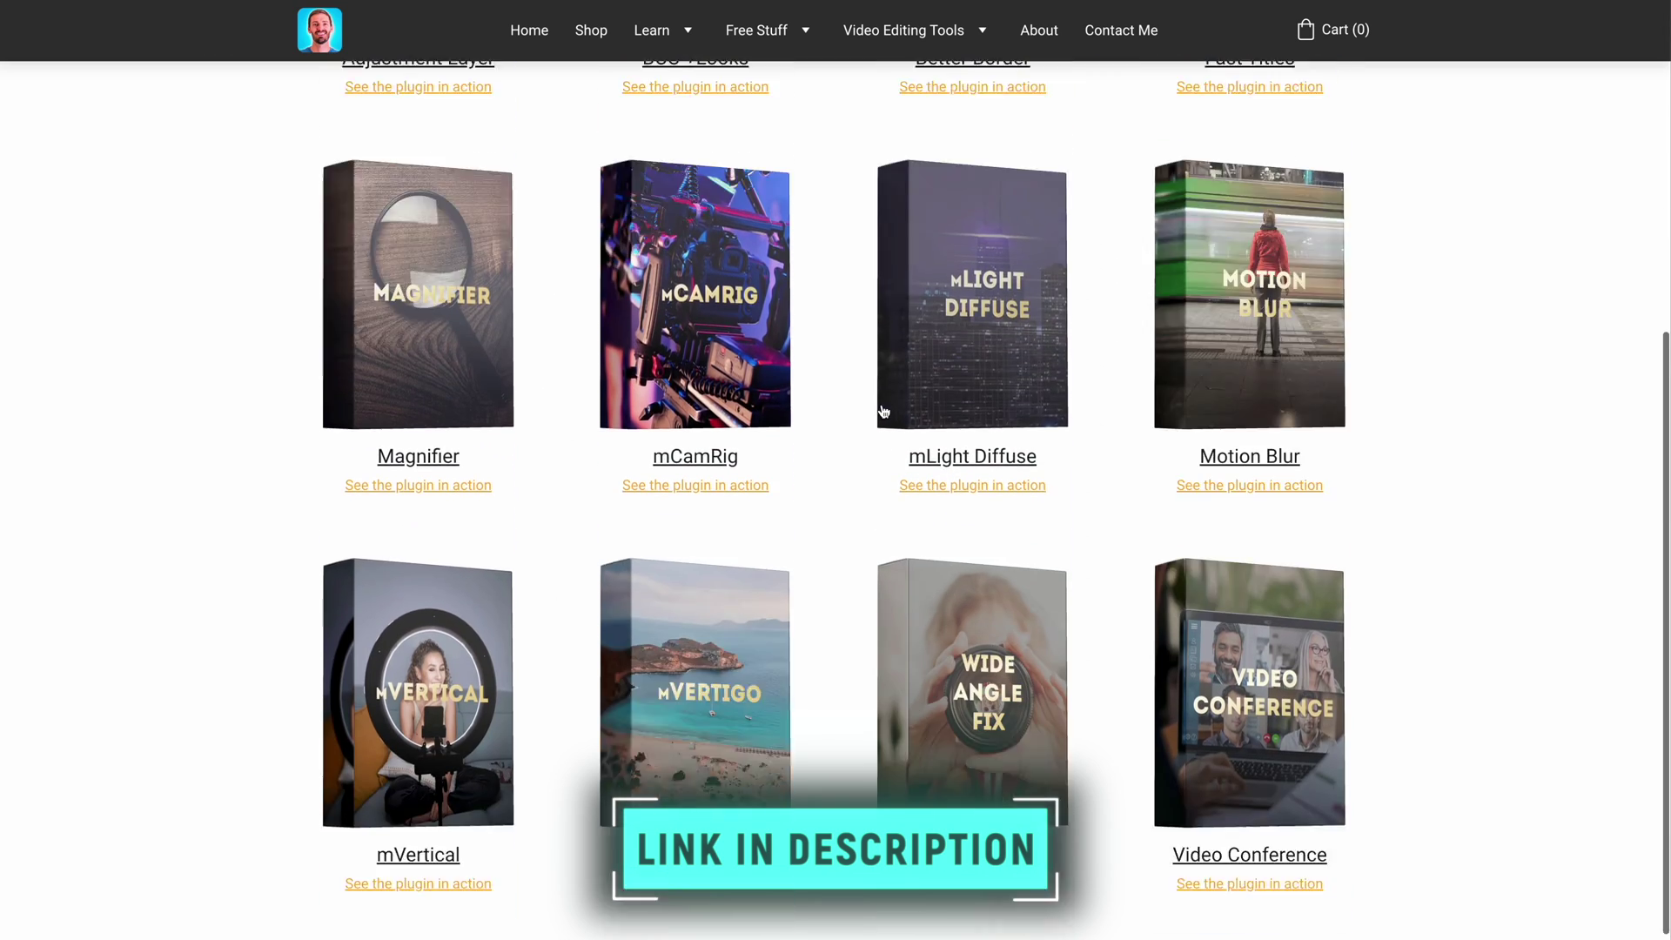
pyautogui.scroll(-9, 882, 404)
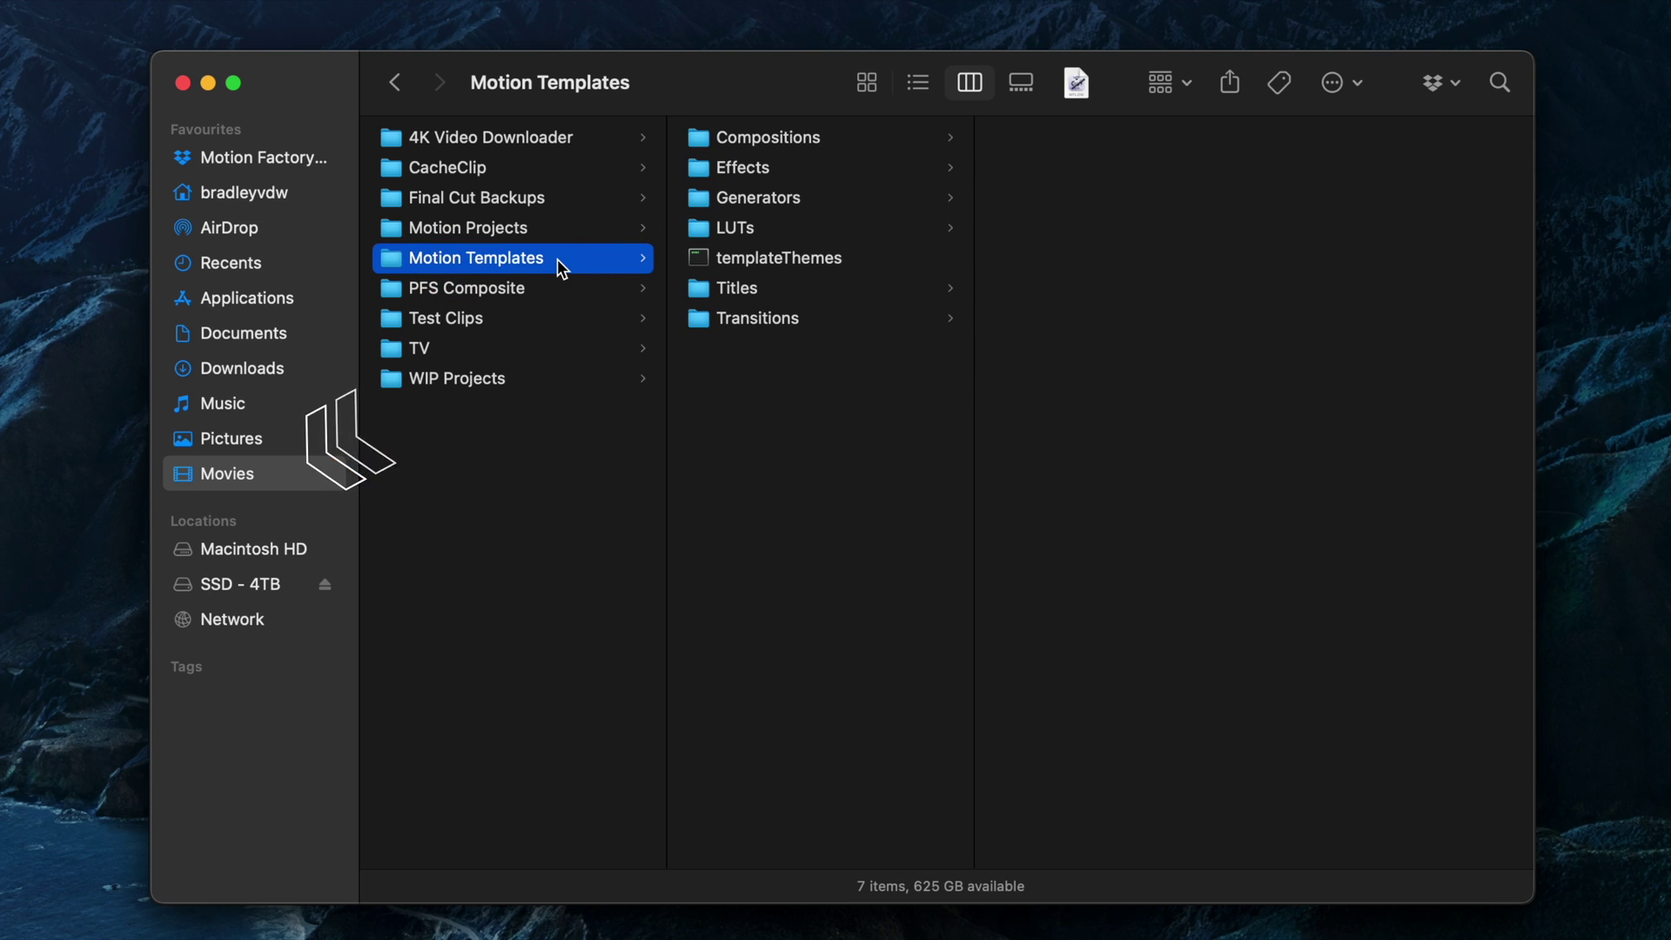
# Copy Motion Templates onto SSD - 4TB, then move the drive's Motion Templates folder to the Bin
pyautogui.moveTo(557, 259); pyautogui.dragTo(284, 578)
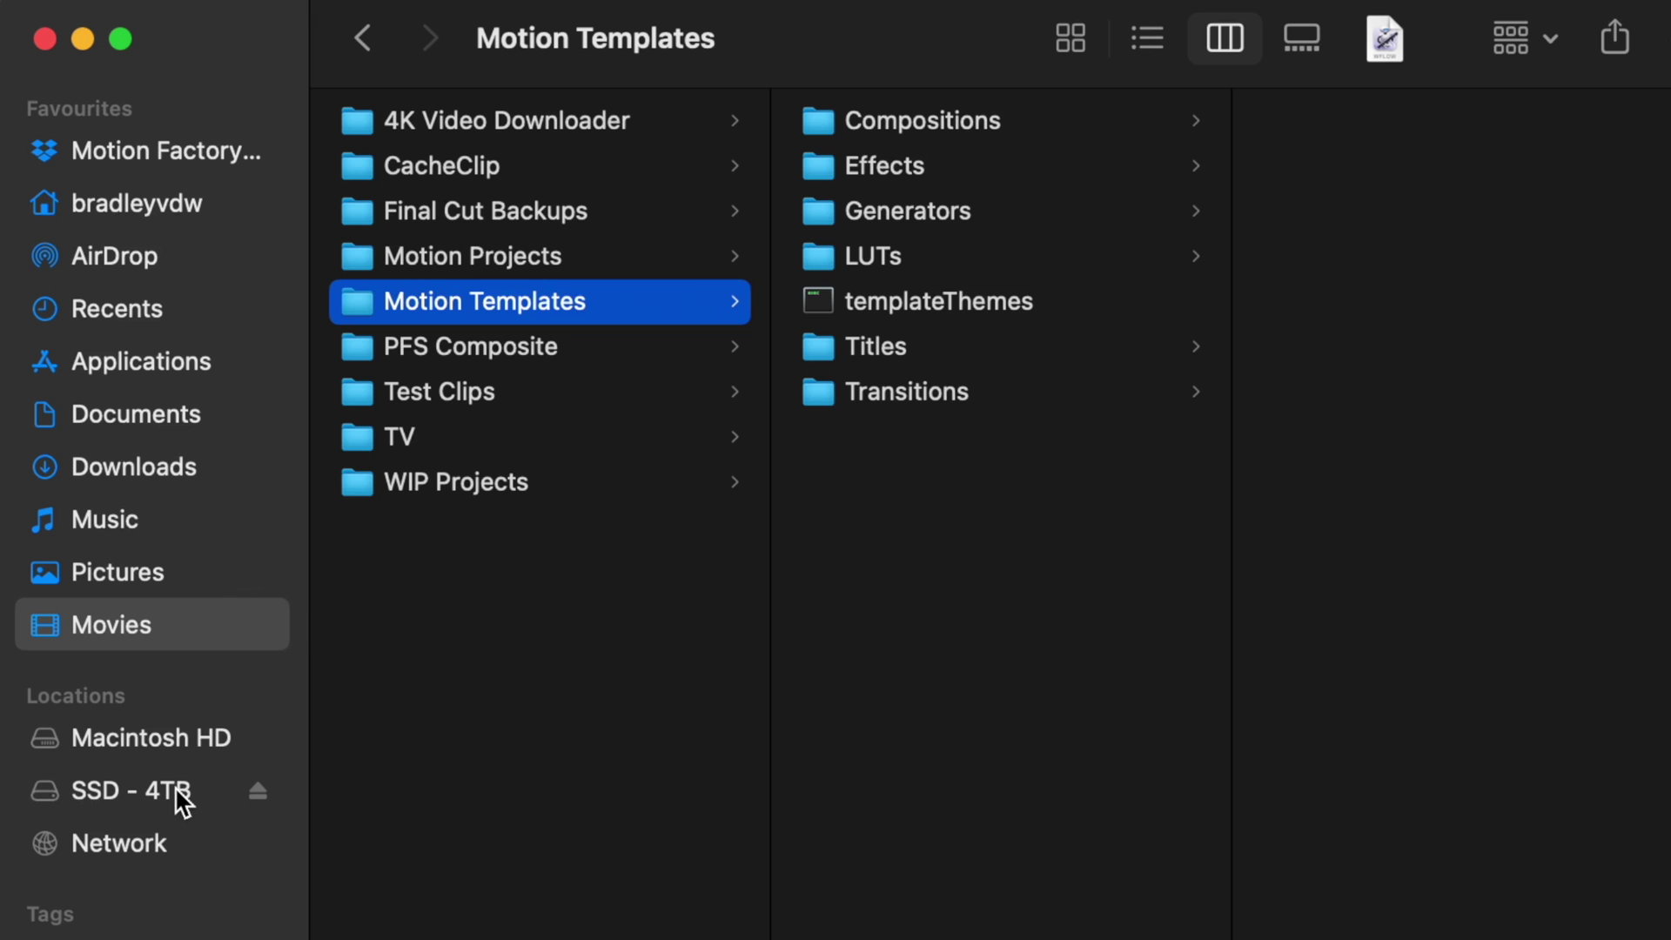
pyautogui.click(177, 794)
pyautogui.click(469, 129)
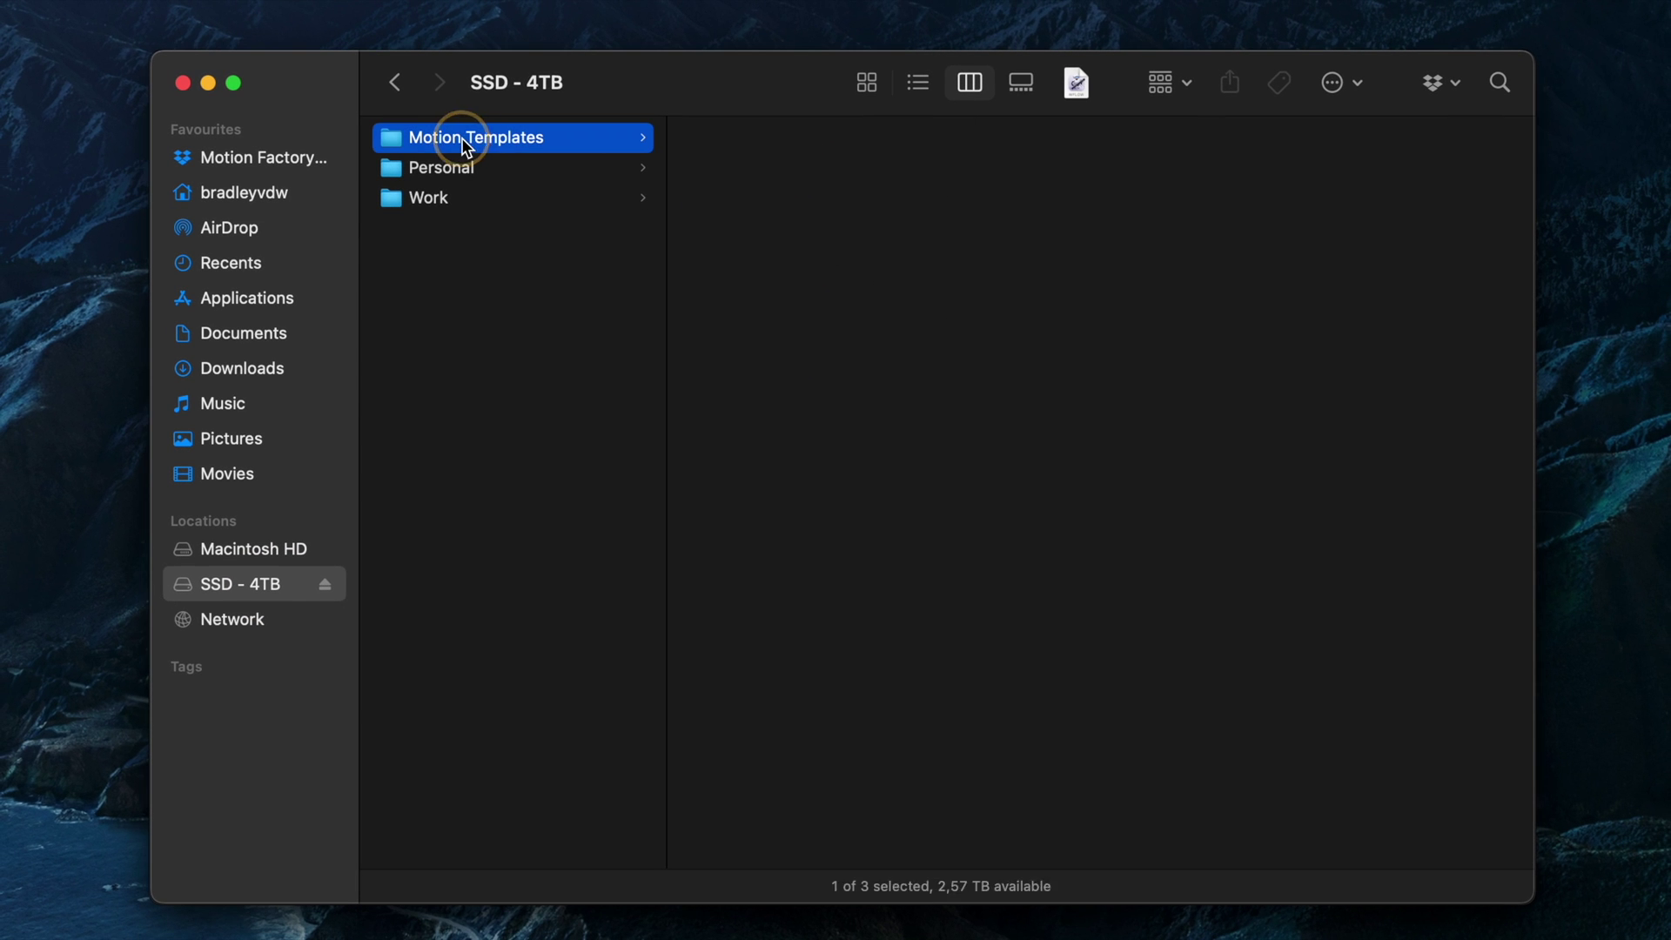
pyautogui.rightClick(590, 146)
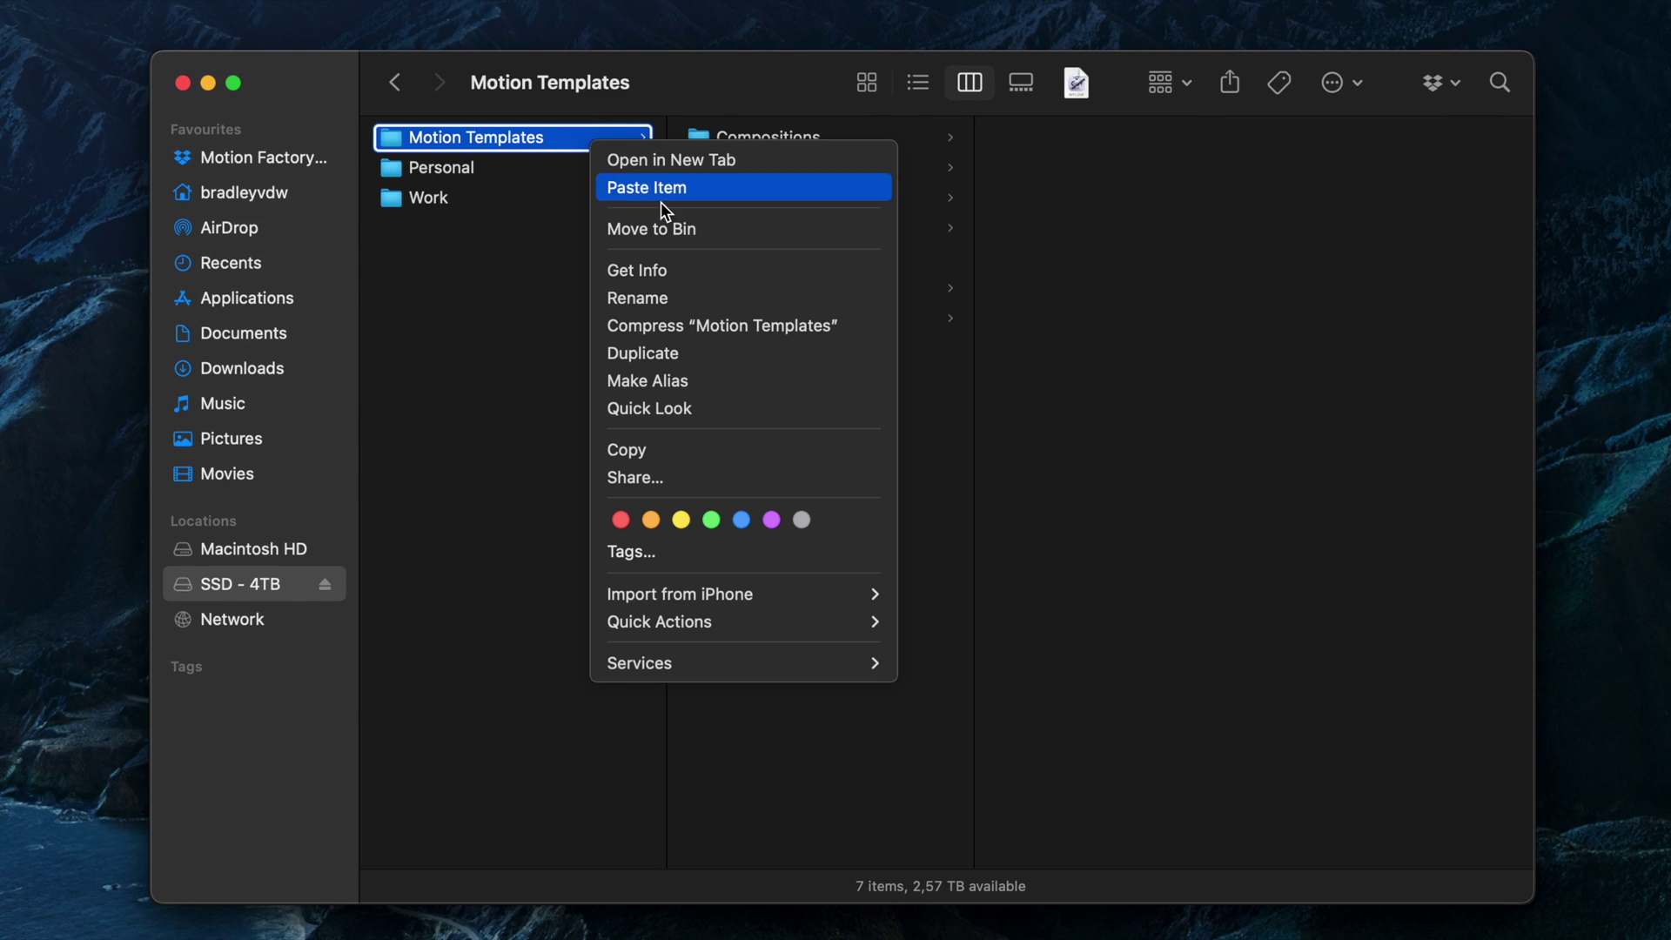
pyautogui.click(735, 227)
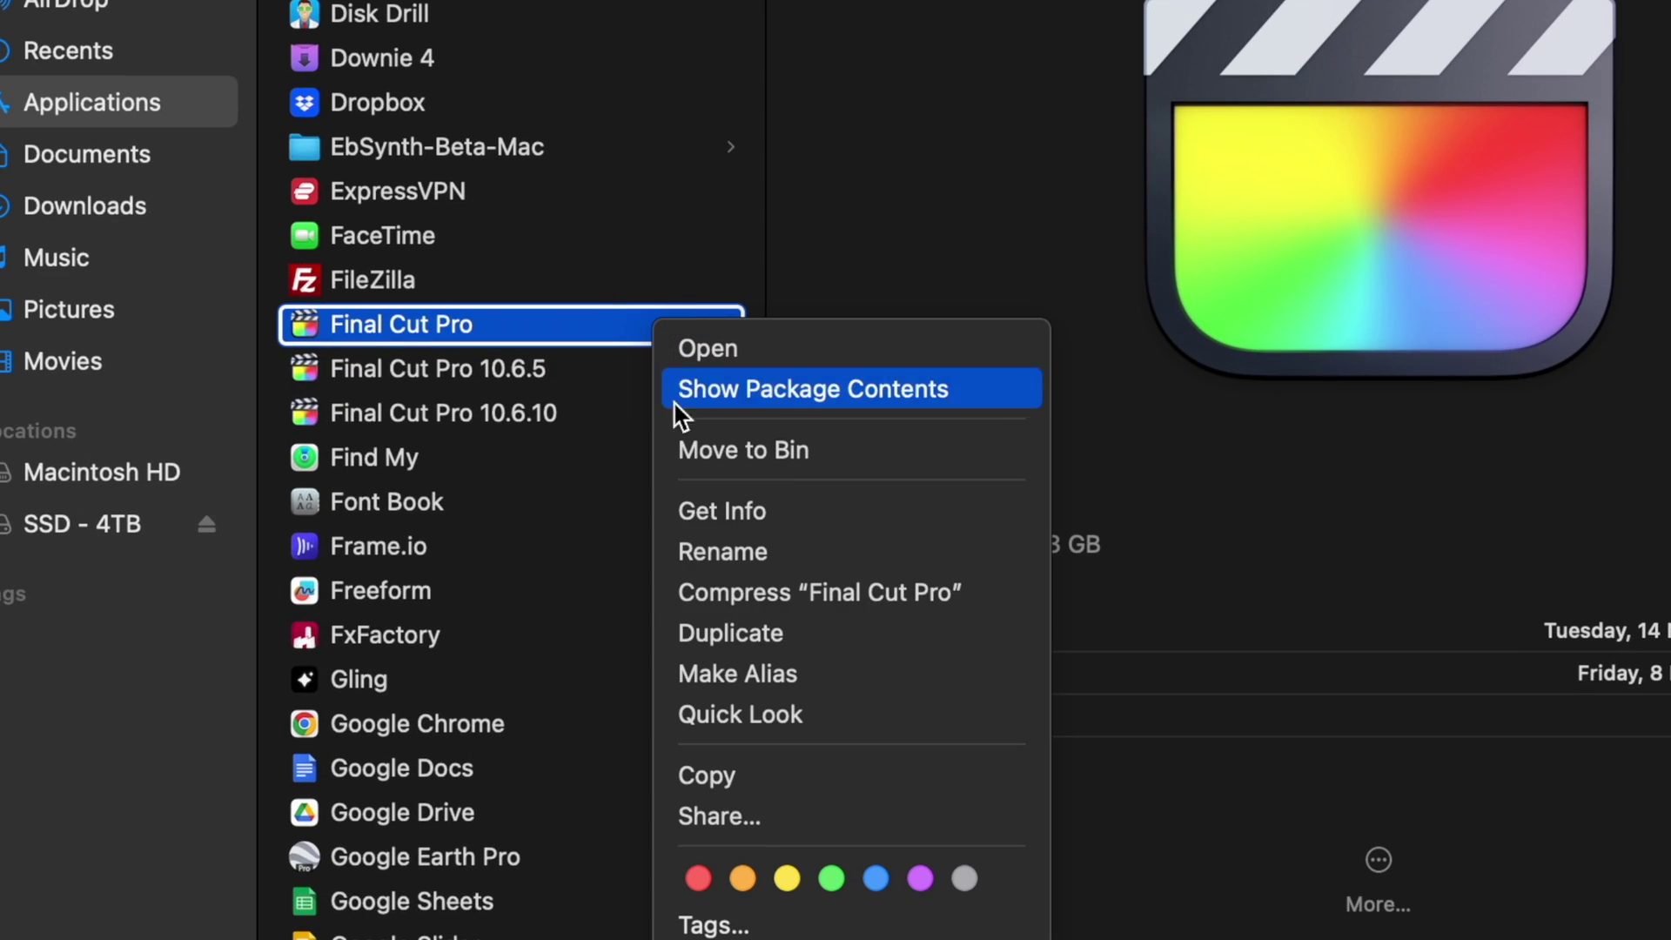
# Compress Final Cut Pro as 'Final Cut Pro 10.7.zip' and install the 10.7.1 update
pyautogui.click(989, 596)
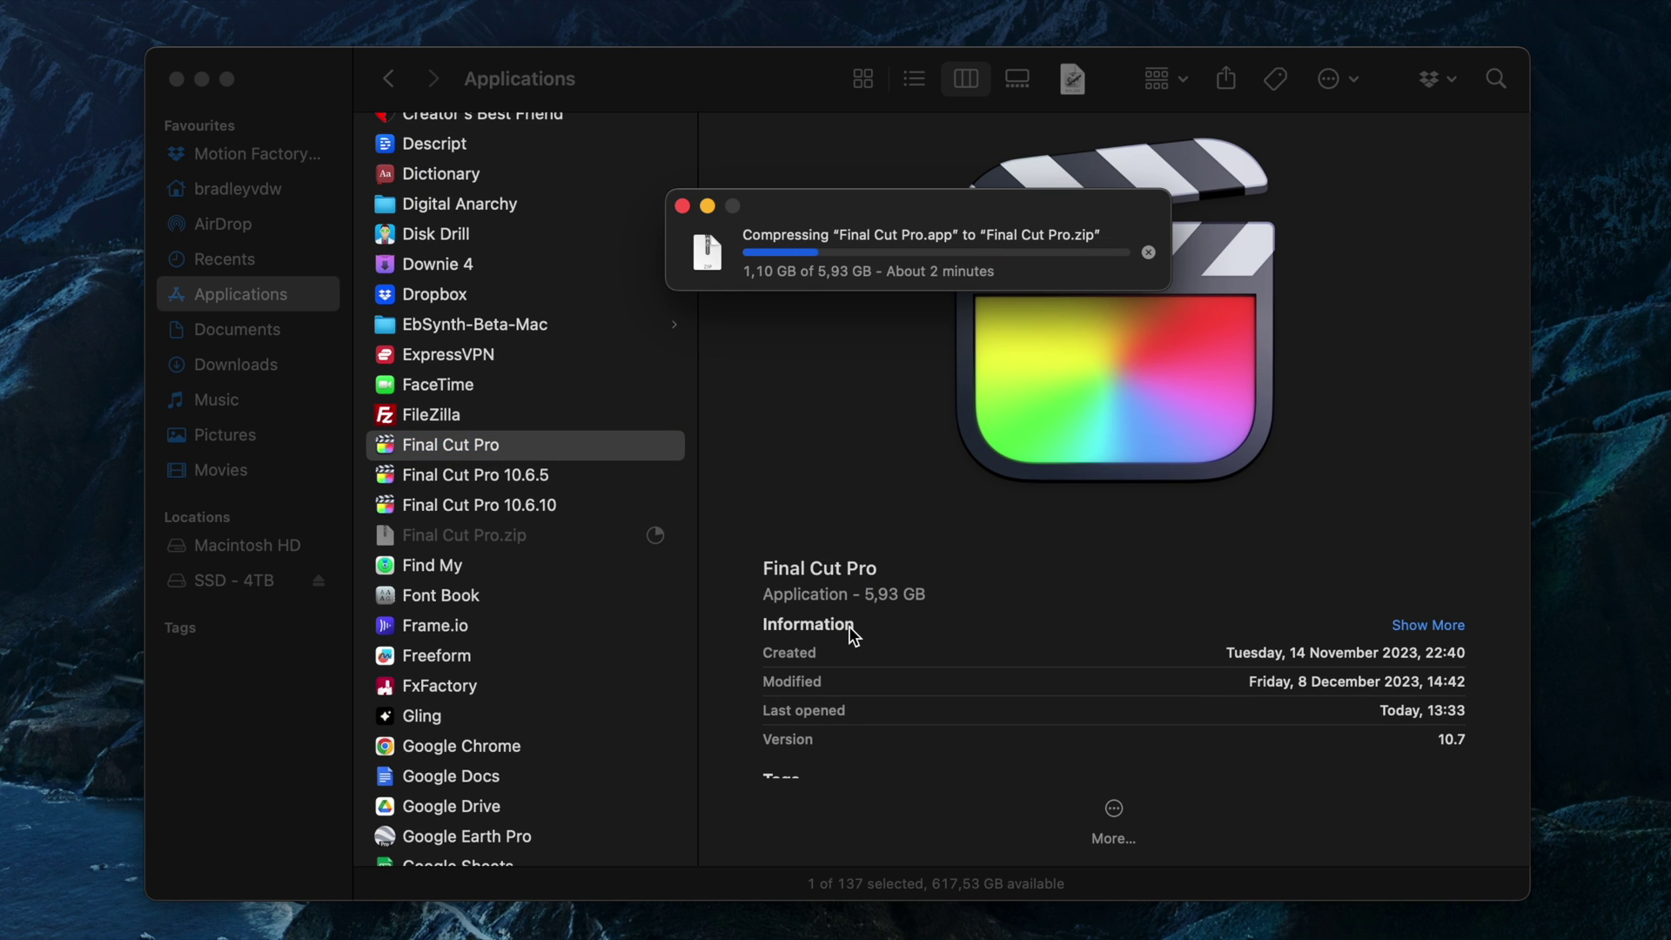
pyautogui.press('Return')
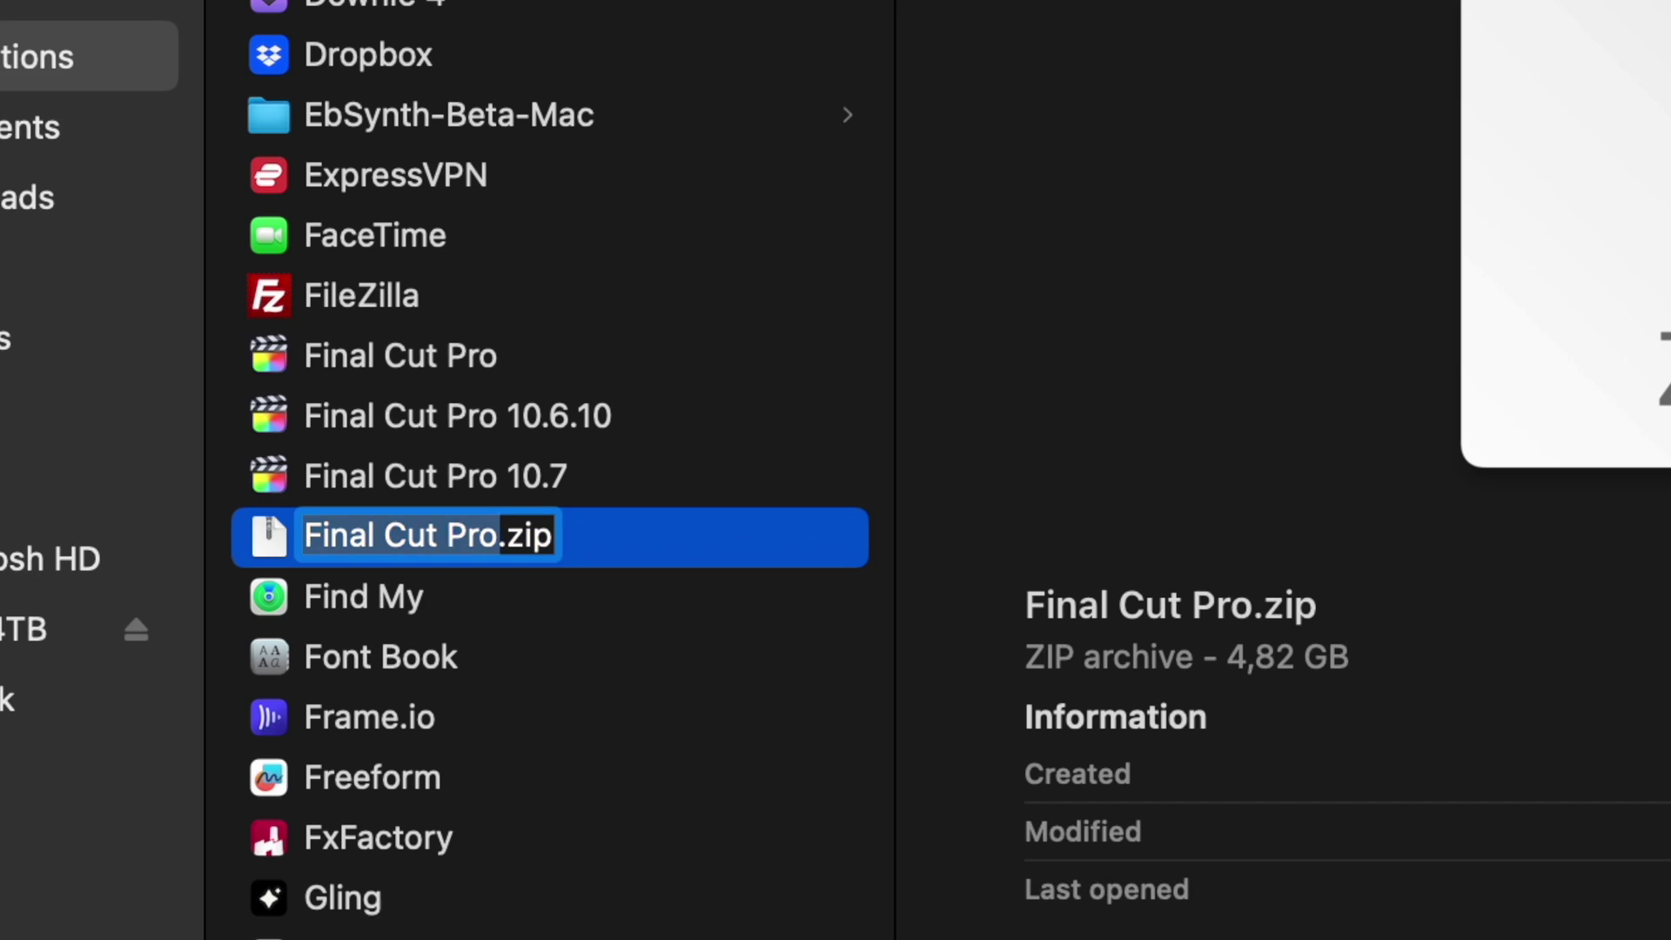
pyautogui.press('Return')
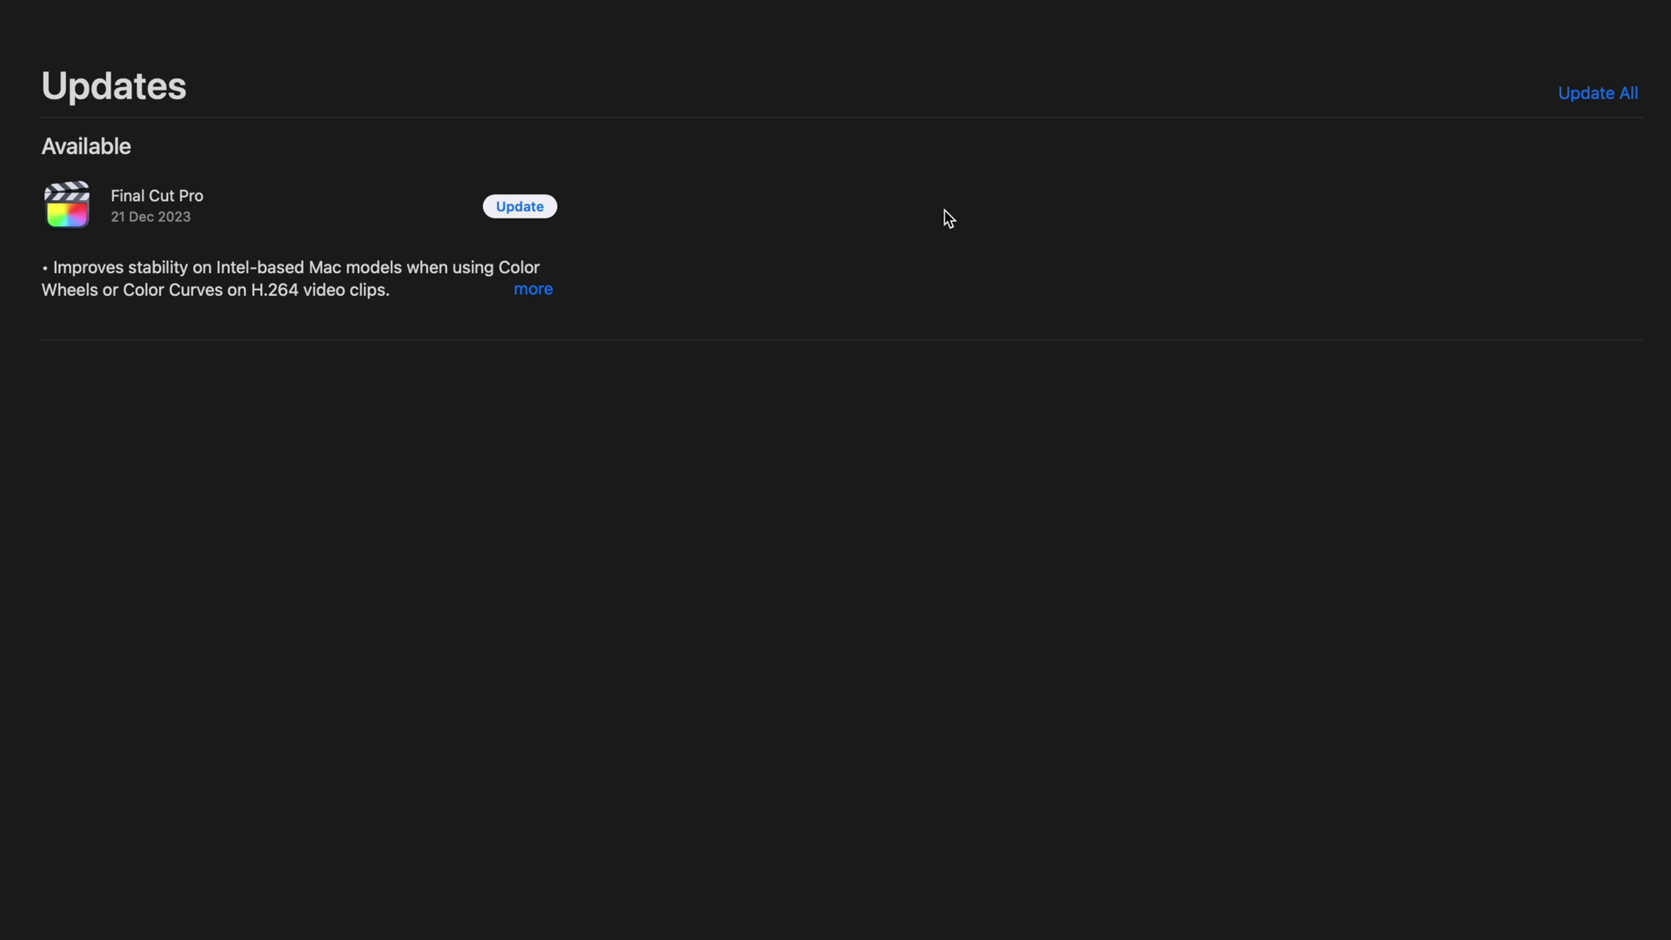
pyautogui.click(527, 209)
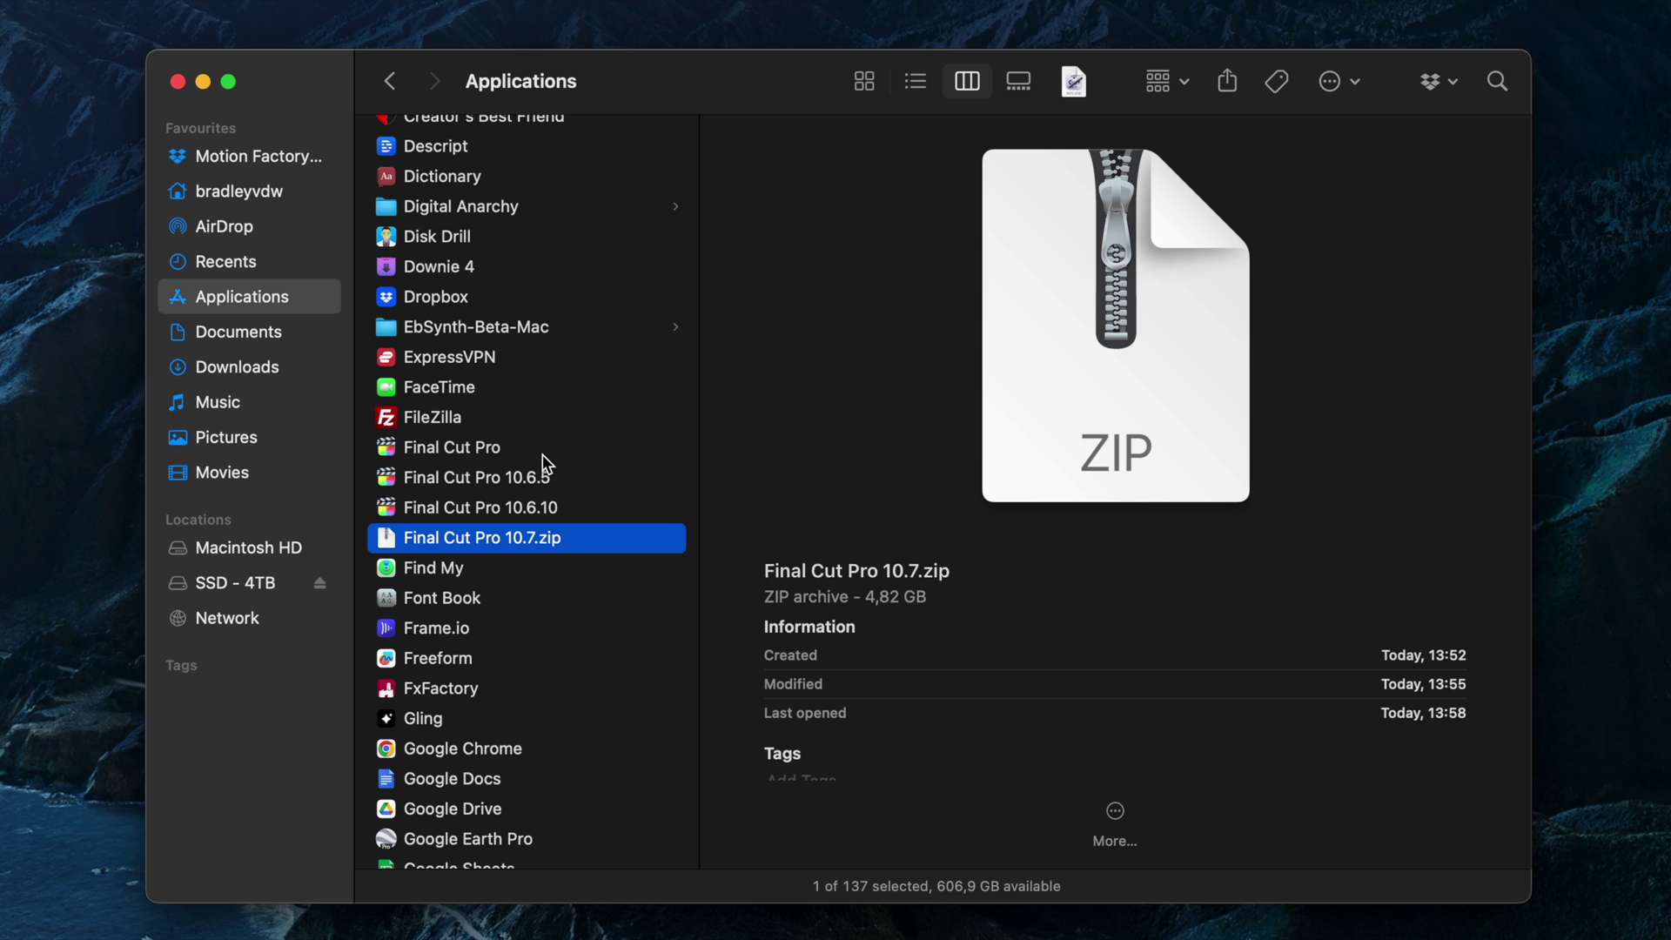
pyautogui.click(533, 449)
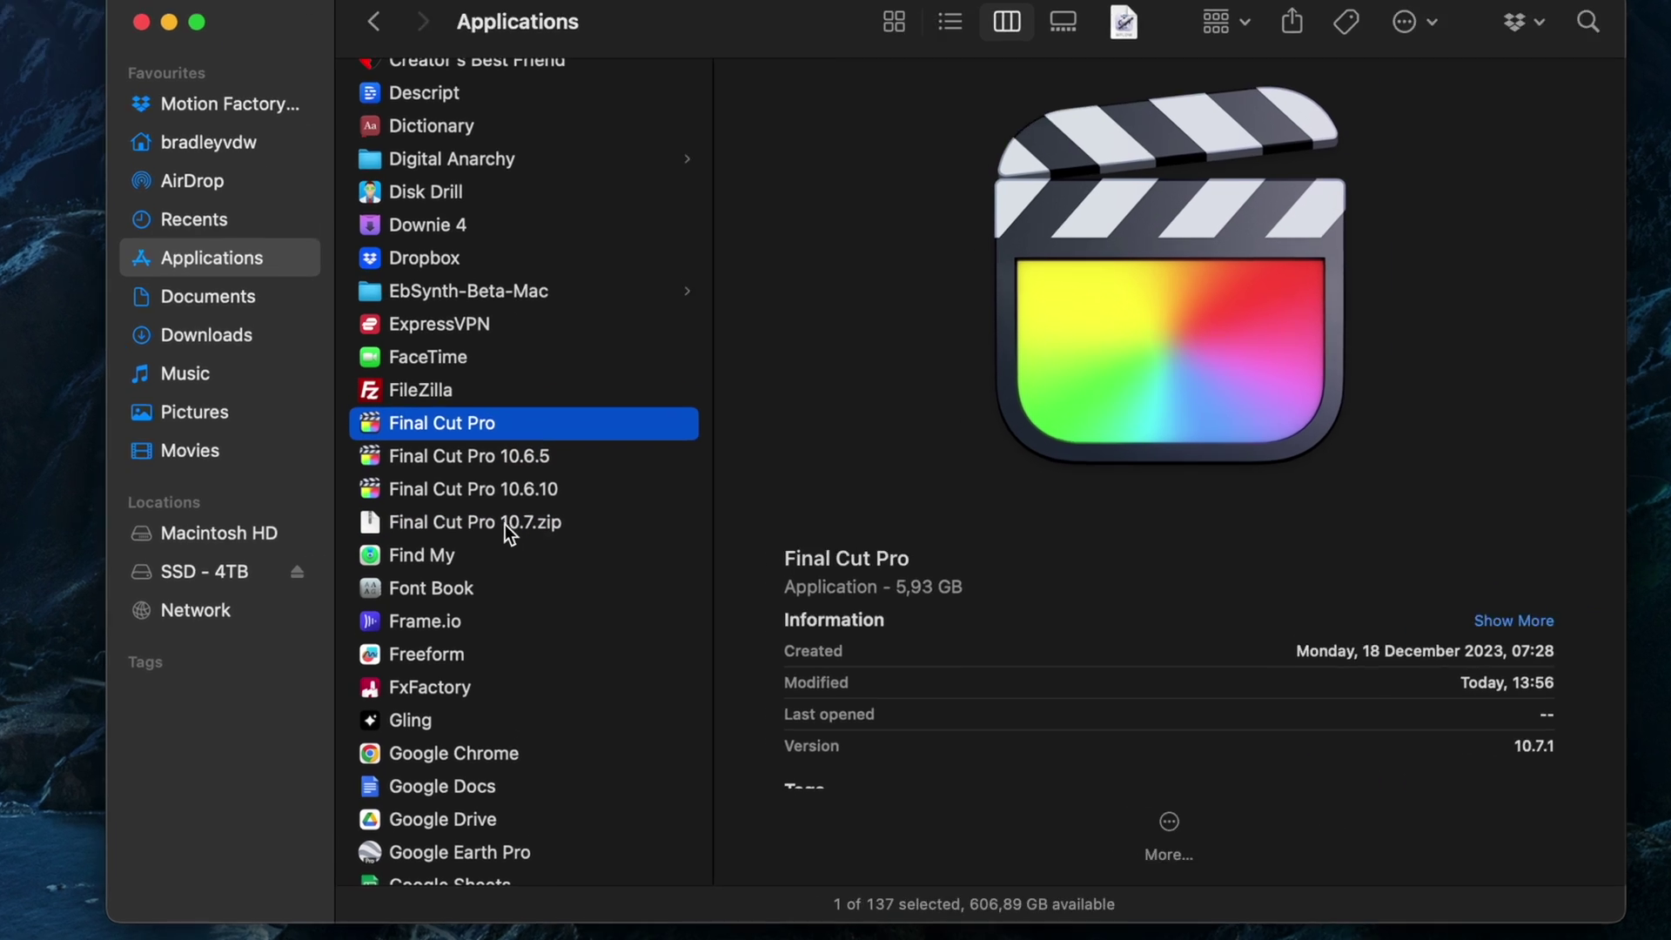
# Unzip Final Cut Pro 10.7.zip and rename the extracted 'Final Cut Pro 2' to 'Final Cut Pro 10.7'
pyautogui.doubleClick(466, 537)
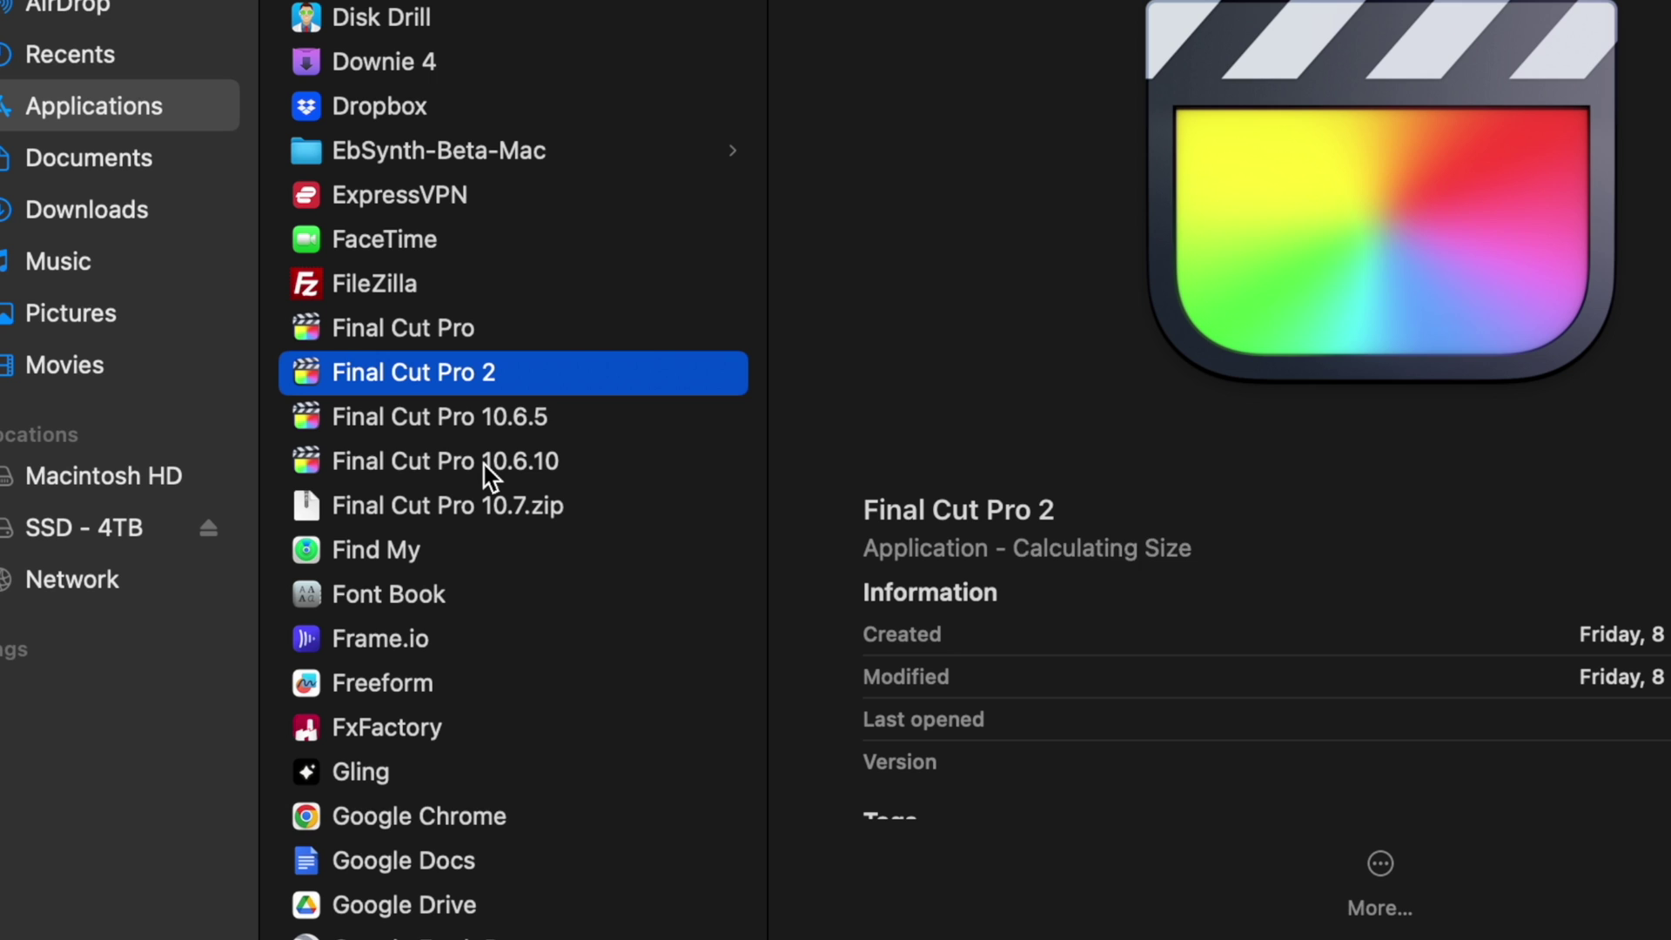
pyautogui.click(568, 336)
pyautogui.click(567, 379)
pyautogui.press('Return')
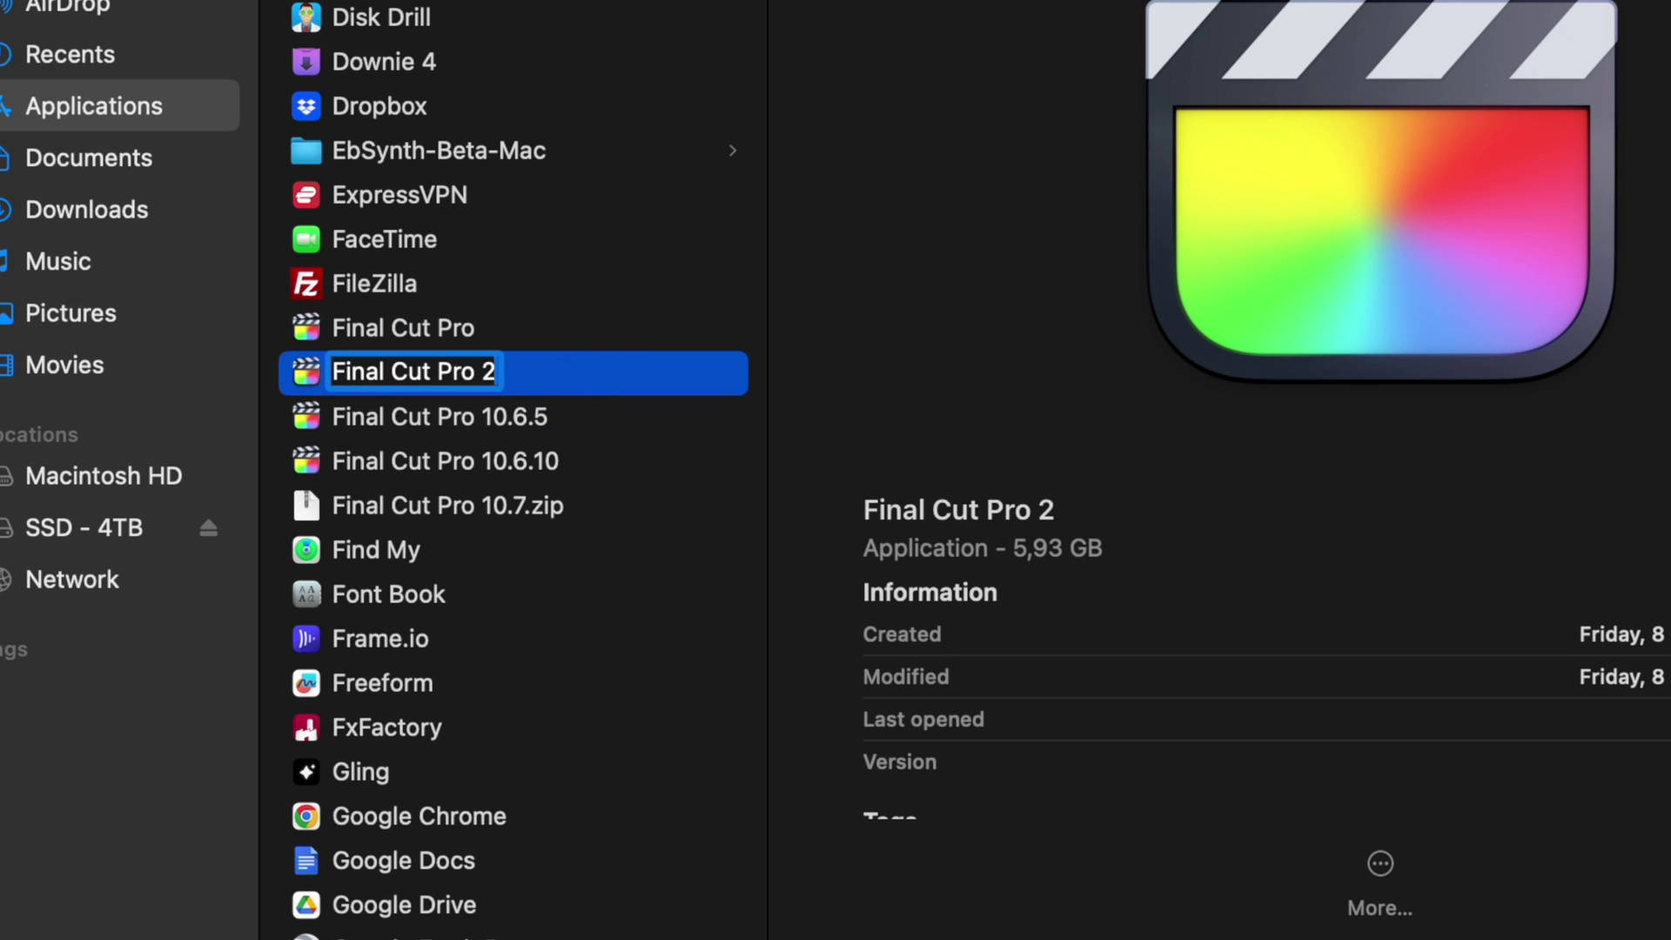
pyautogui.write('Final Cut Pro 10.7')
pyautogui.press('Return')
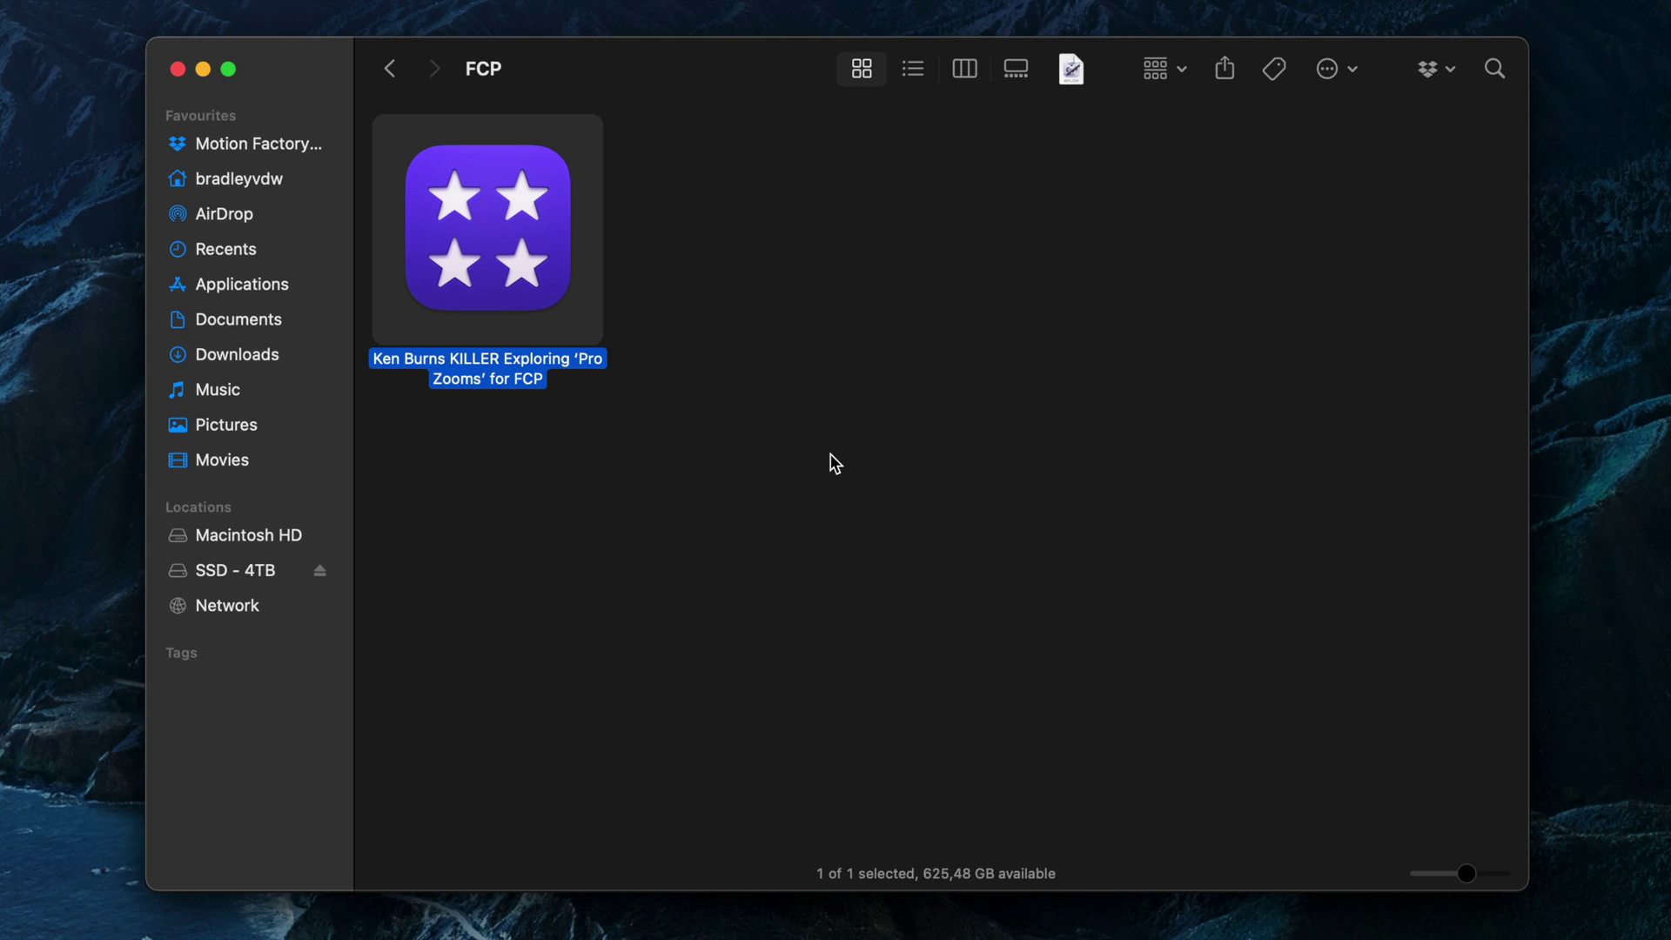
# Duplicate the Pro Zooms library, append '10.7.1' to the copy's name, and open it in Final Cut Pro
pyautogui.press('super+d')
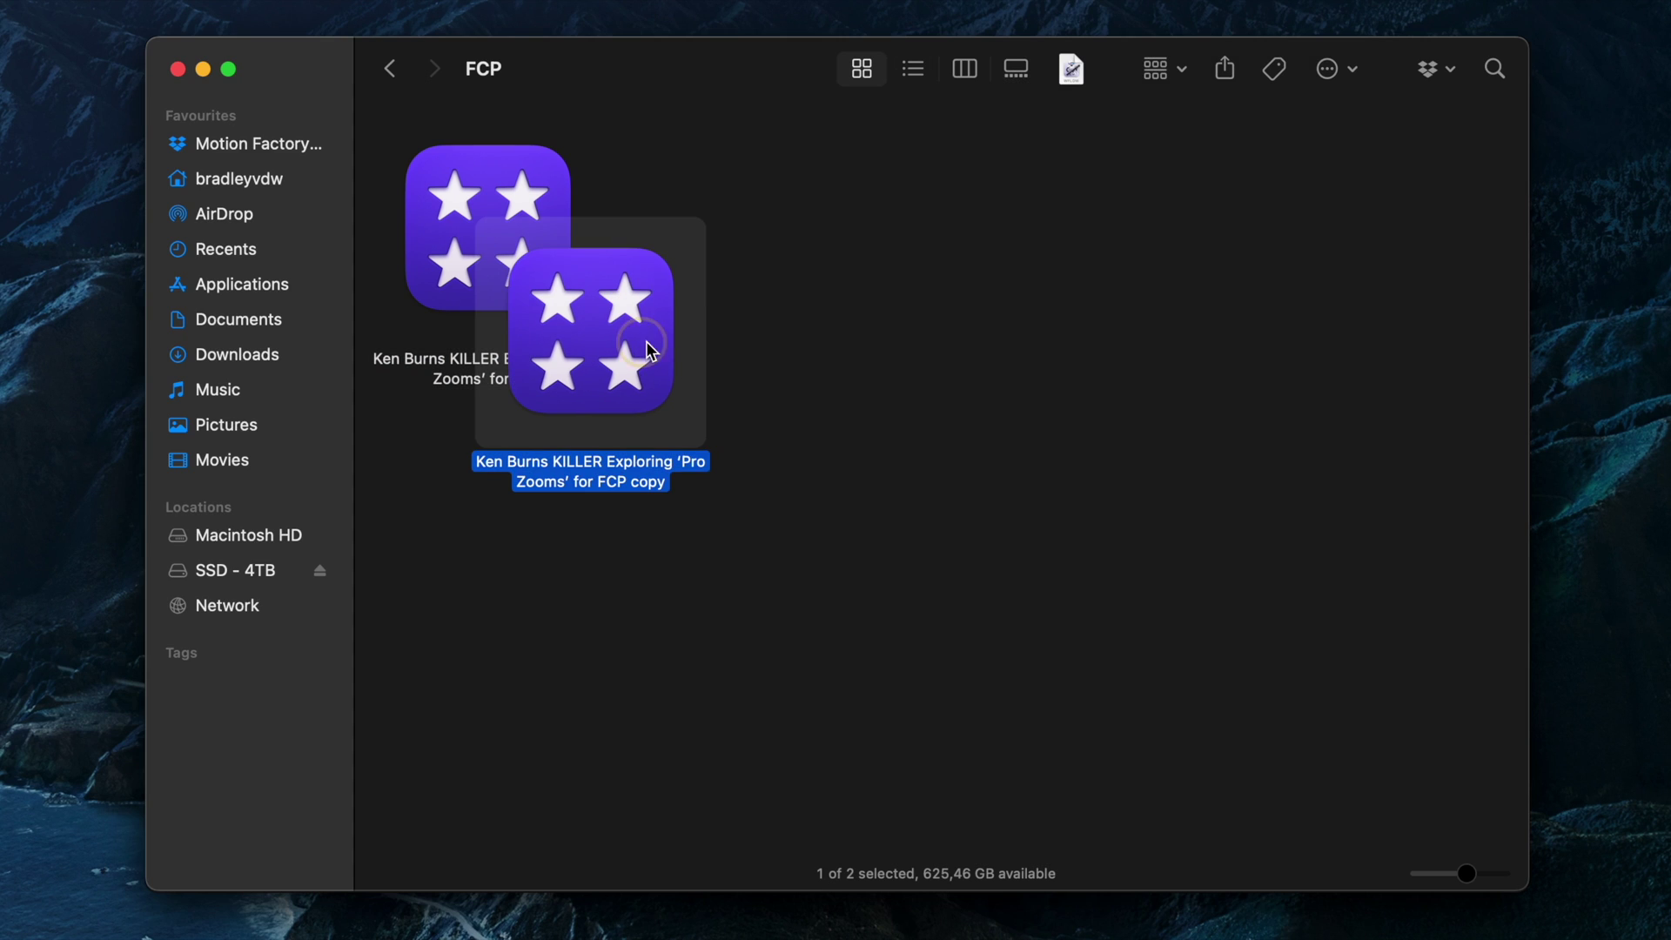
pyautogui.press('Return')
pyautogui.press('Right')
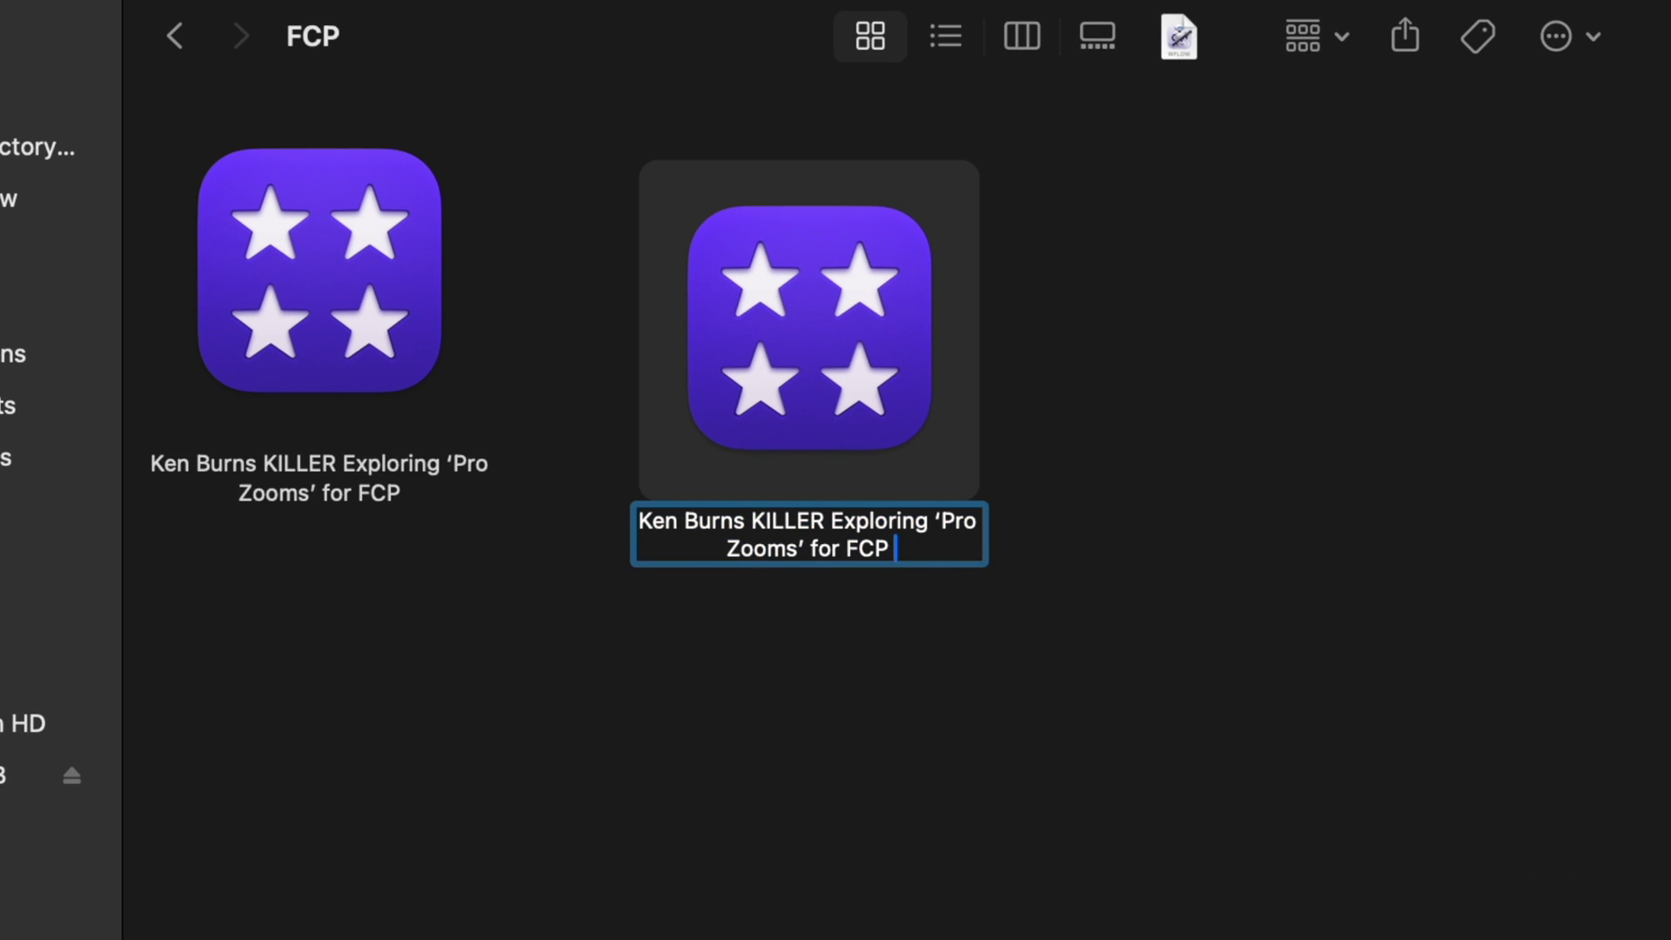
pyautogui.write('10.7.1')
pyautogui.press('Return')
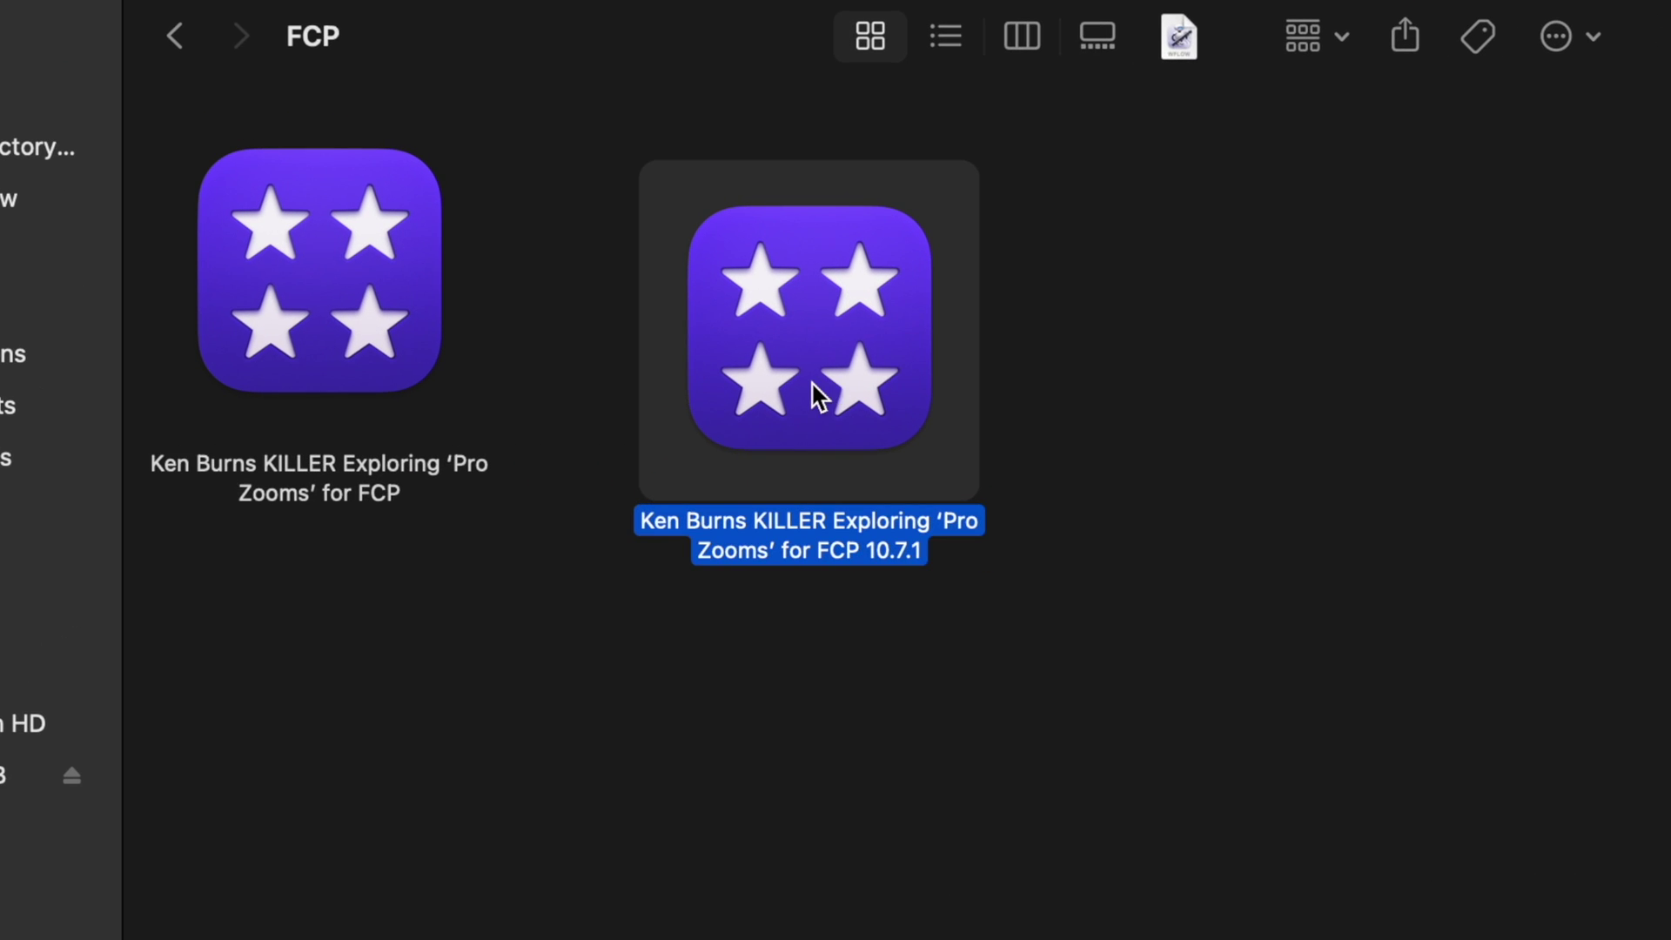
pyautogui.doubleClick(814, 396)
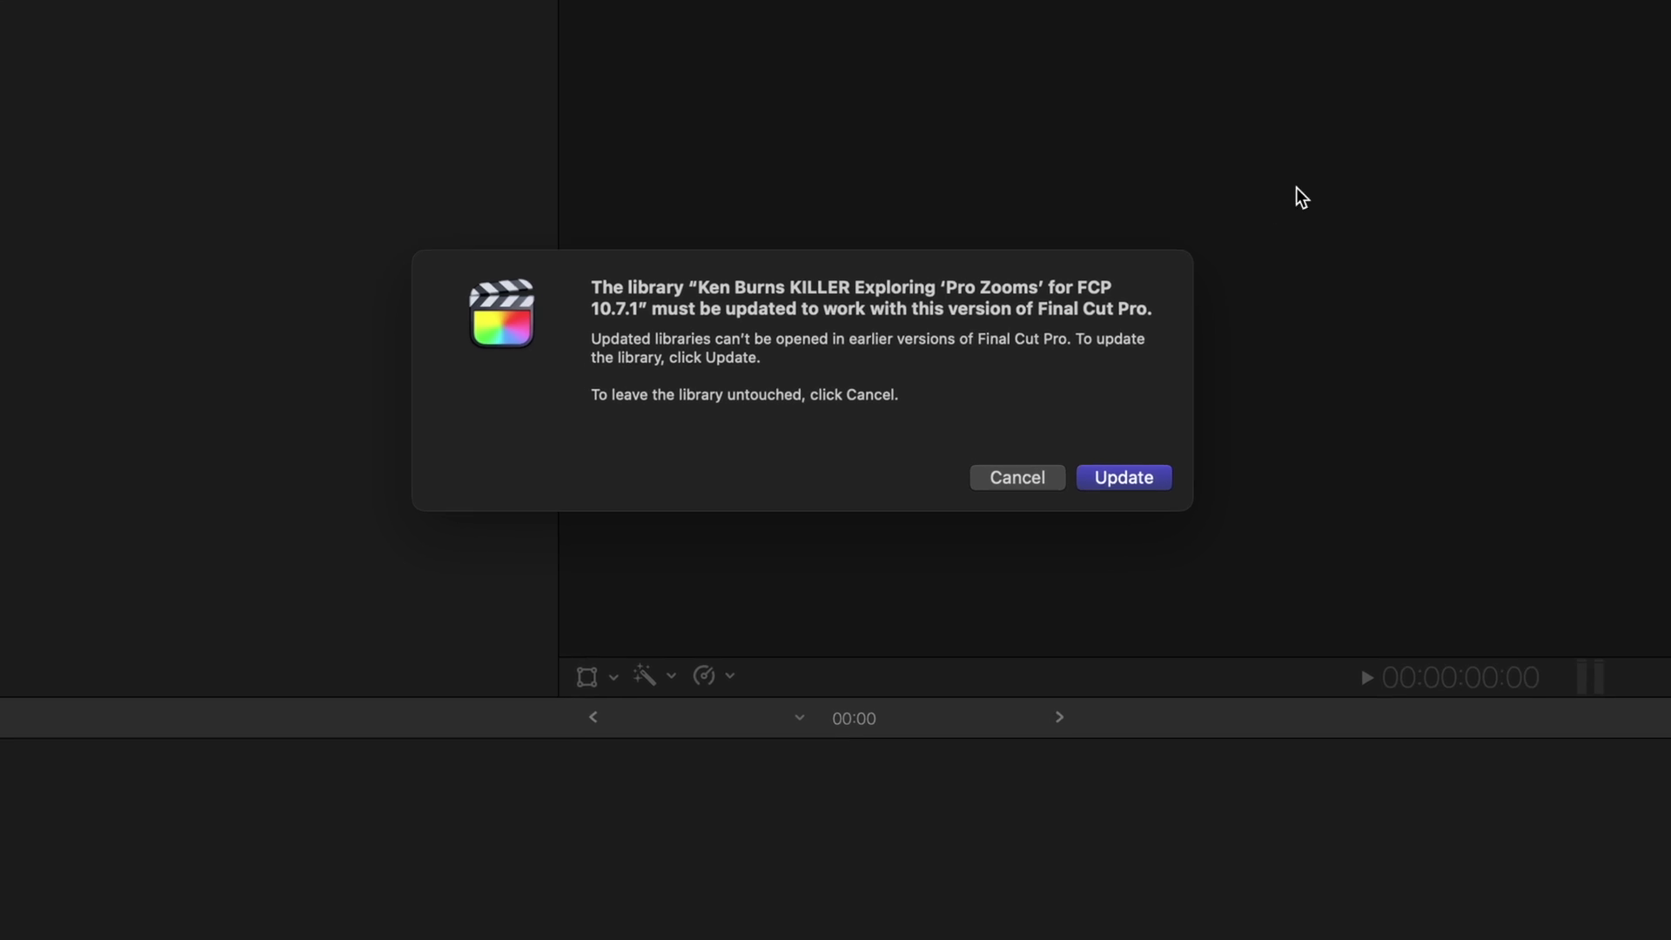
# Approve the update prompt for the 10.7.1 library copy
pyautogui.click(1286, 451)
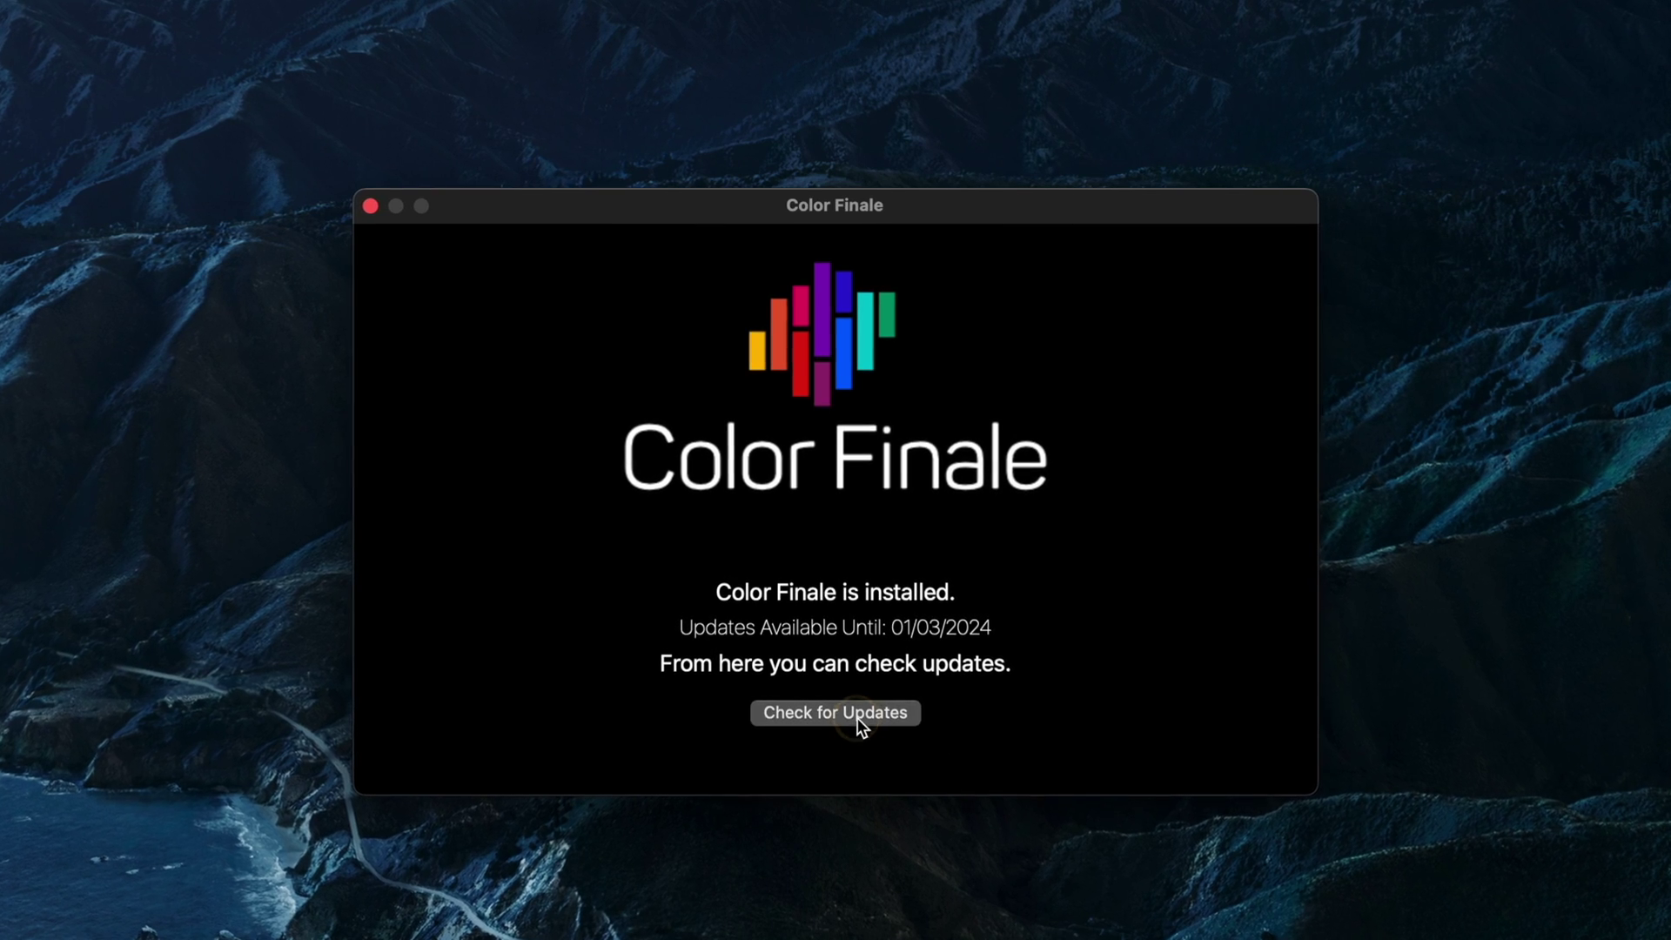
# Check for a newer Color Finale version and install the available update
pyautogui.click(862, 712)
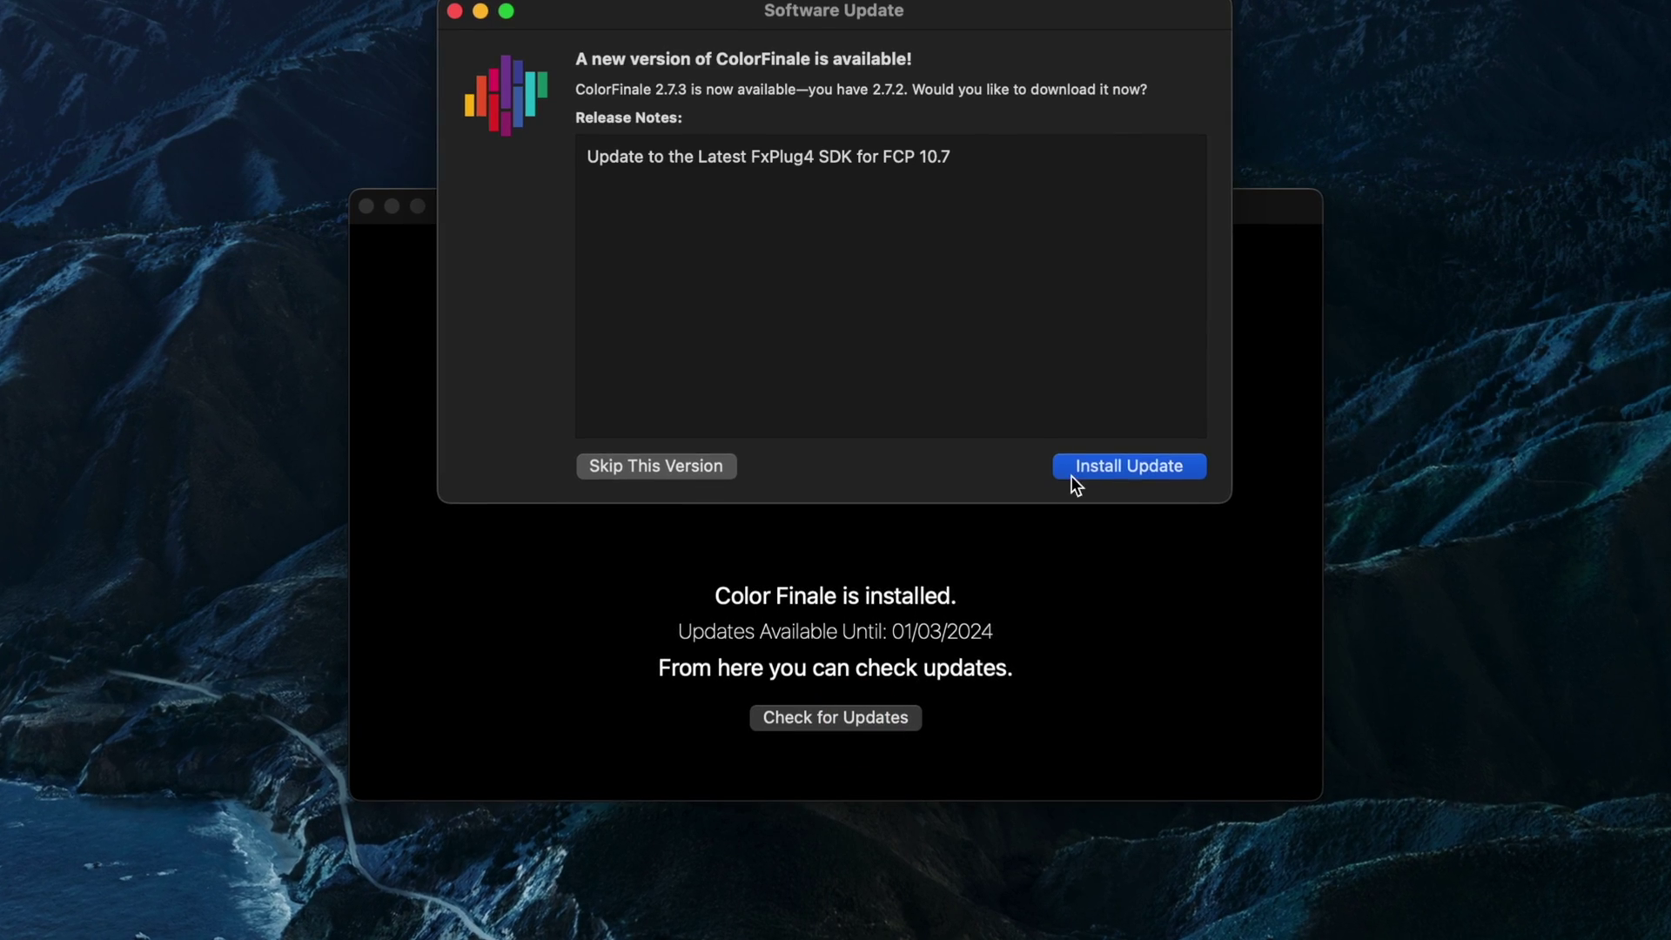
pyautogui.click(1101, 466)
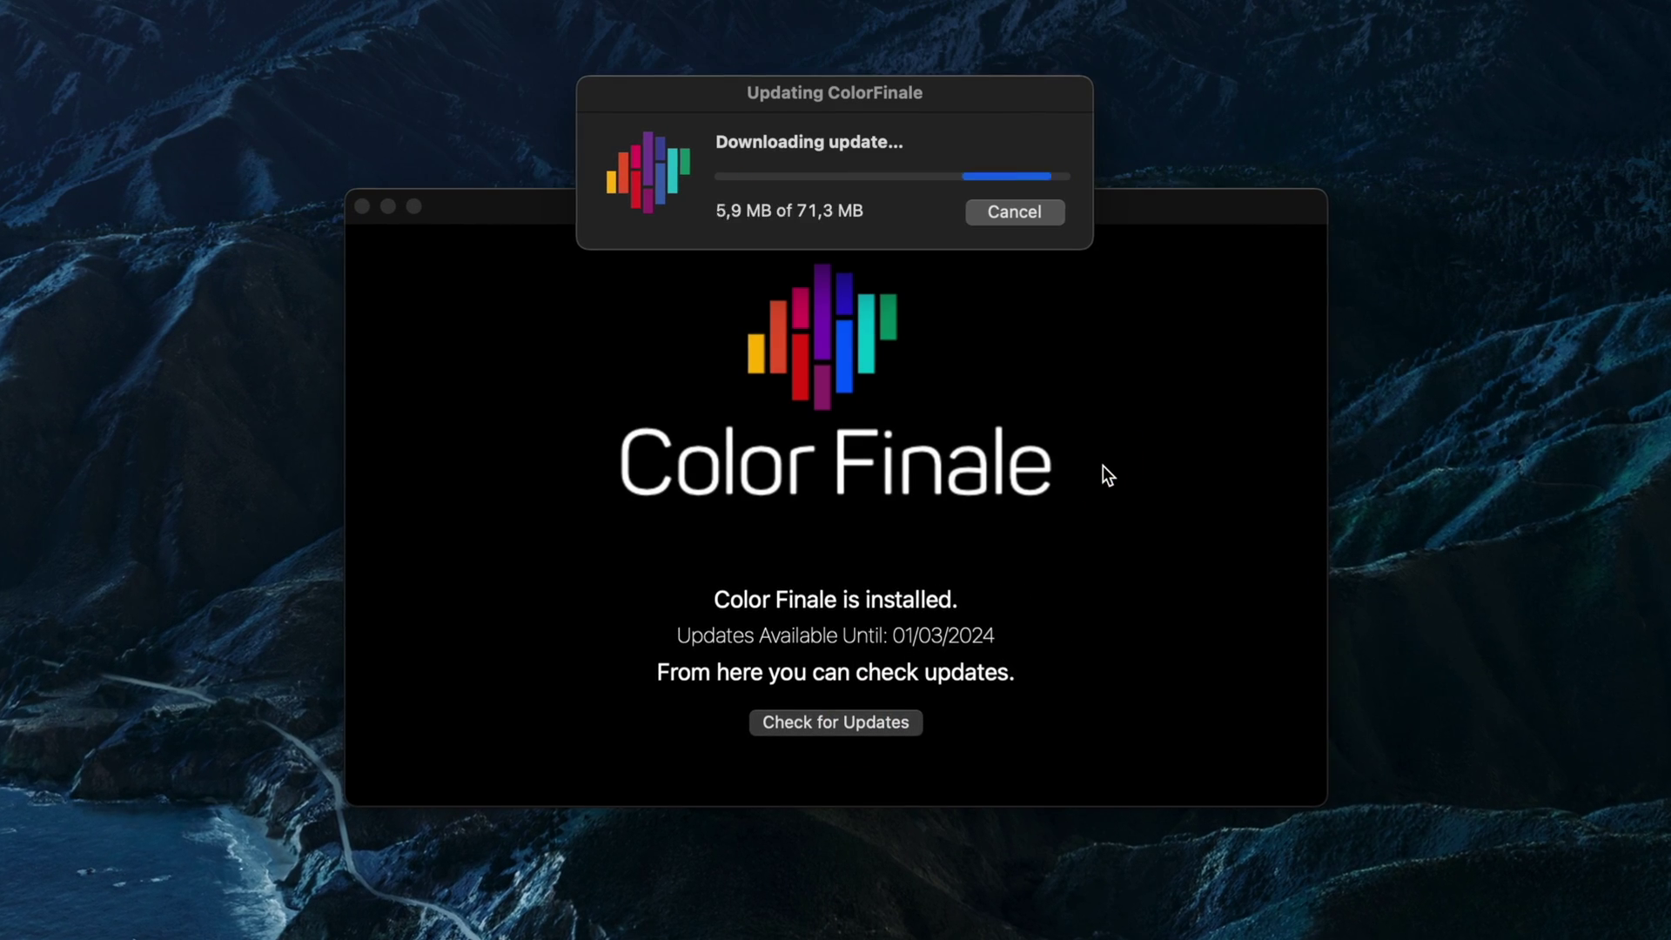